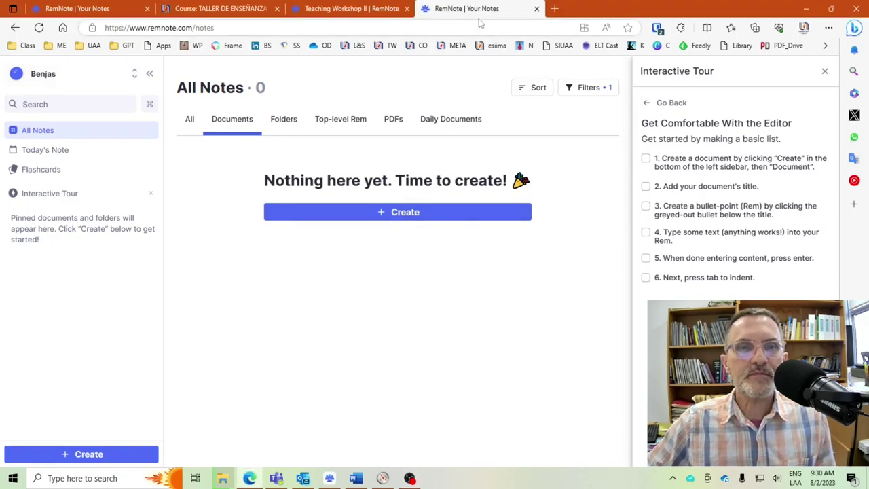
Open the Teaching Workshop II (Remnote) link from the Taller de Enseñanza course page and skim the shared document.
click(233, 10)
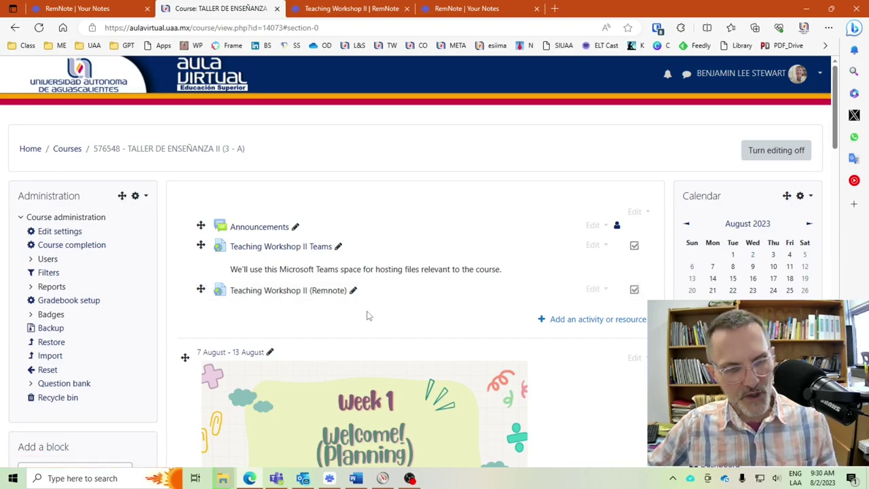
click(282, 291)
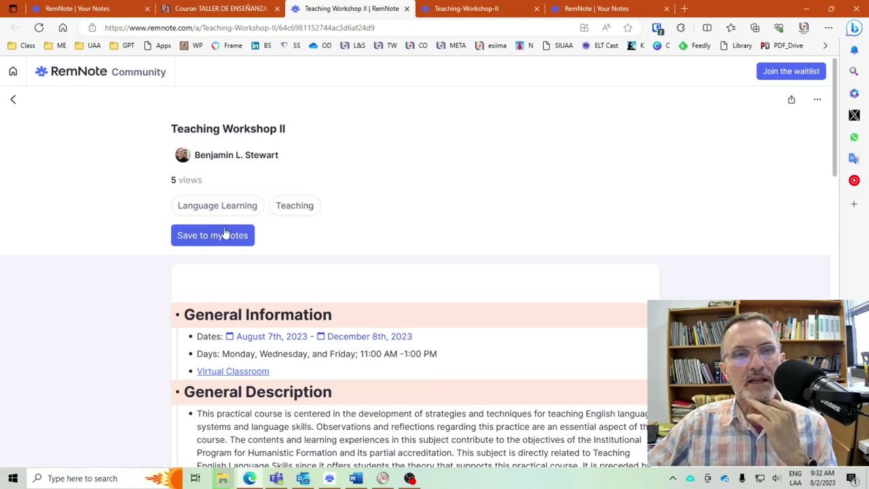
scroll(447, 255, down, 1)
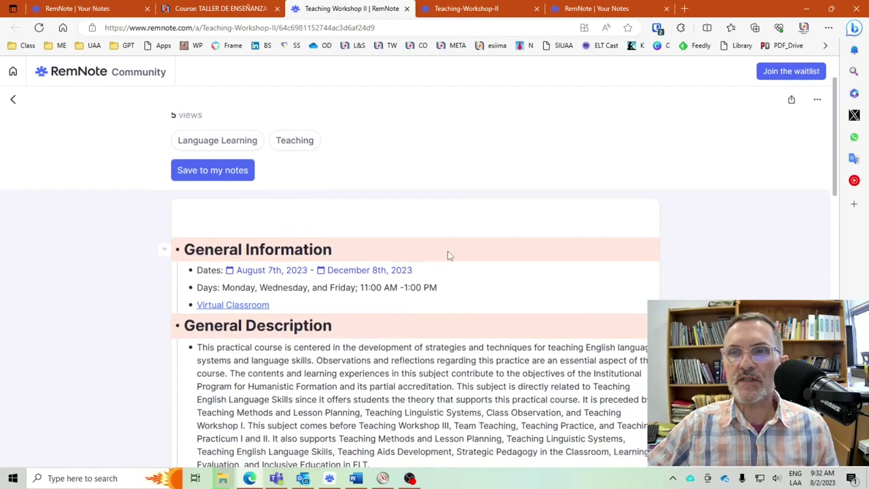
scroll(447, 256, down, 10)
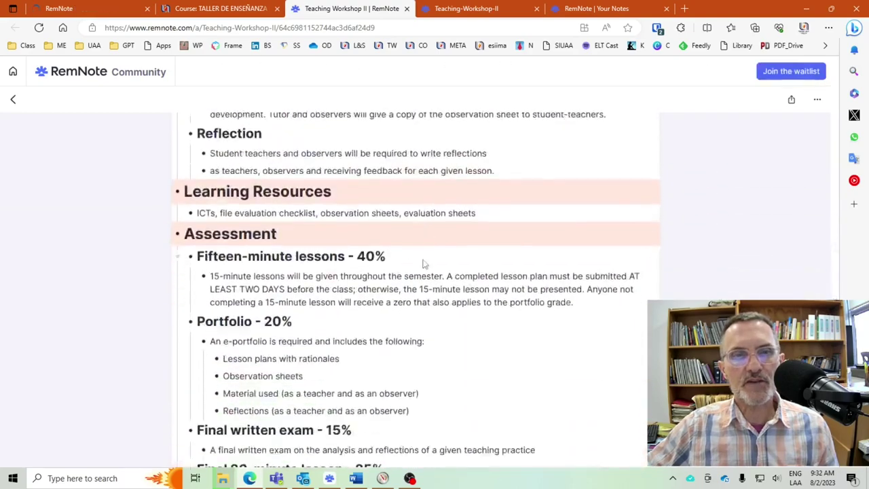
scroll(424, 265, up, 12)
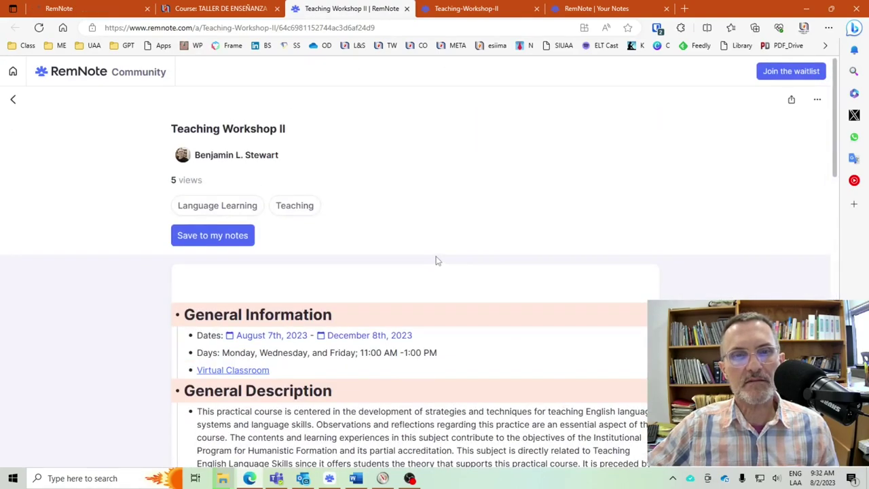
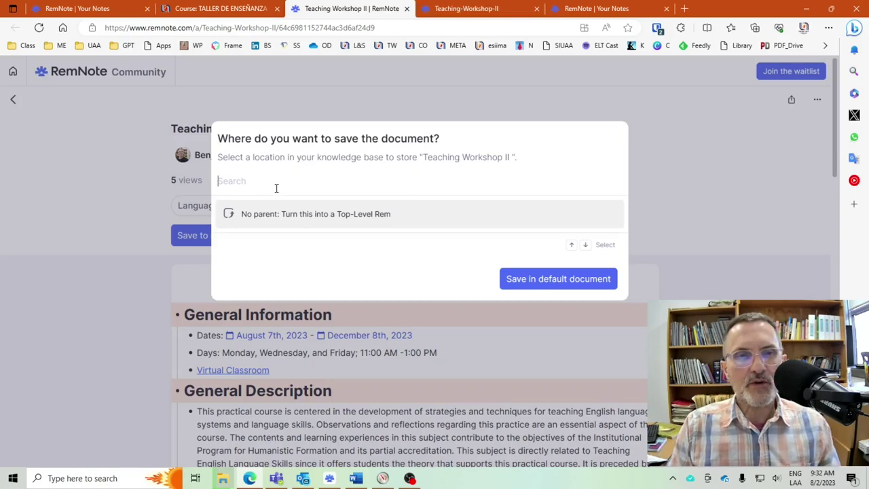
Save the shared document to the notes under a newly created parent Rem named Teaching Workshop II.
text(Liste)
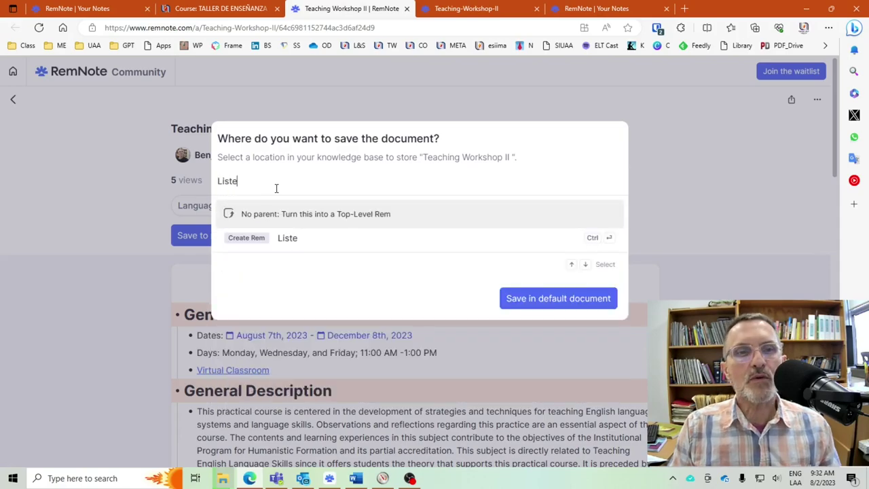
key(BackSpace)
key(BackSpace)
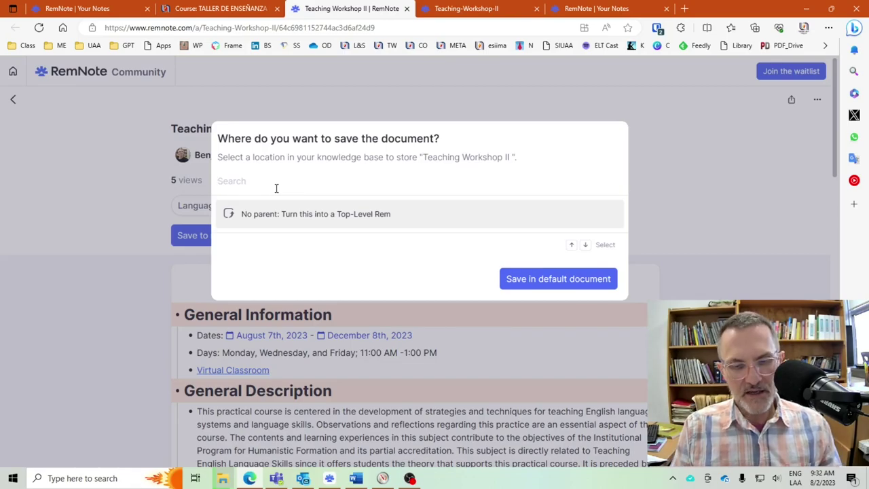
text(Teaching Workshop II)
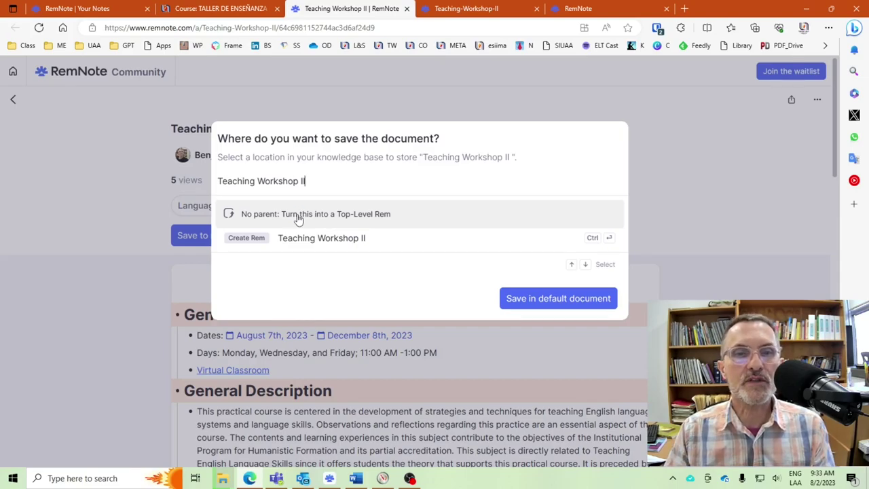
click(339, 239)
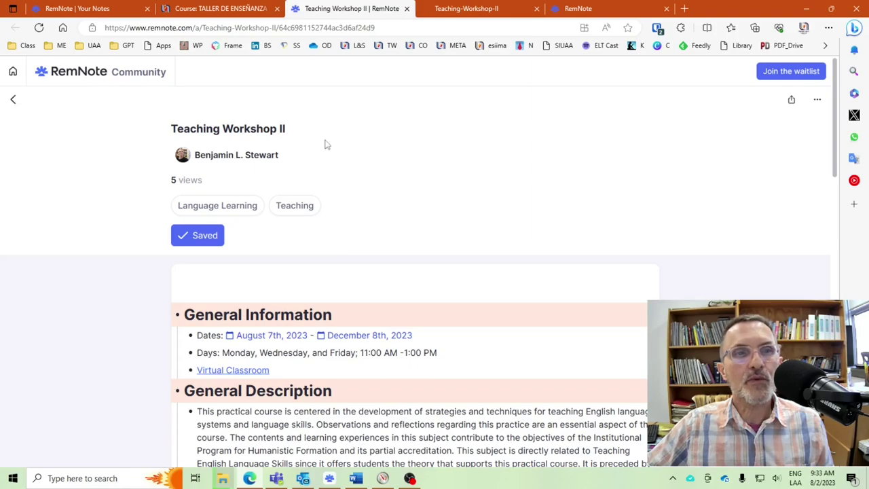
Go to the notes overview, open the saved Teaching Workshop II document and skim its content.
click(13, 74)
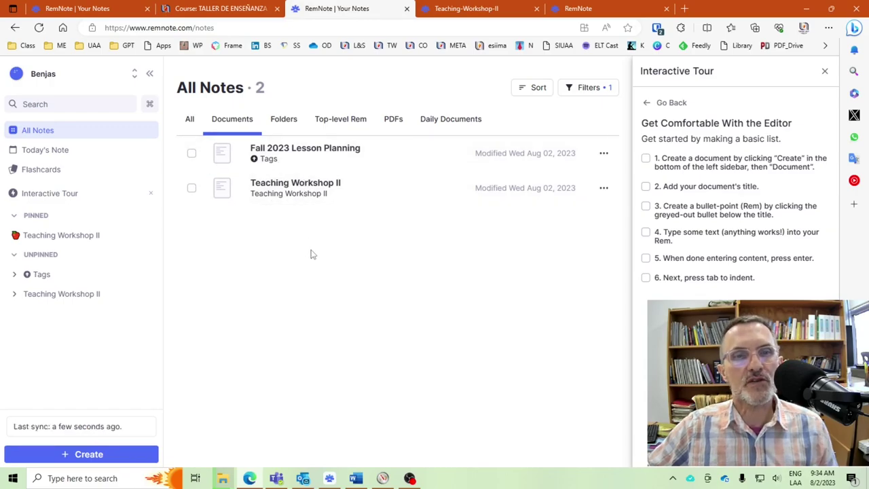
click(292, 196)
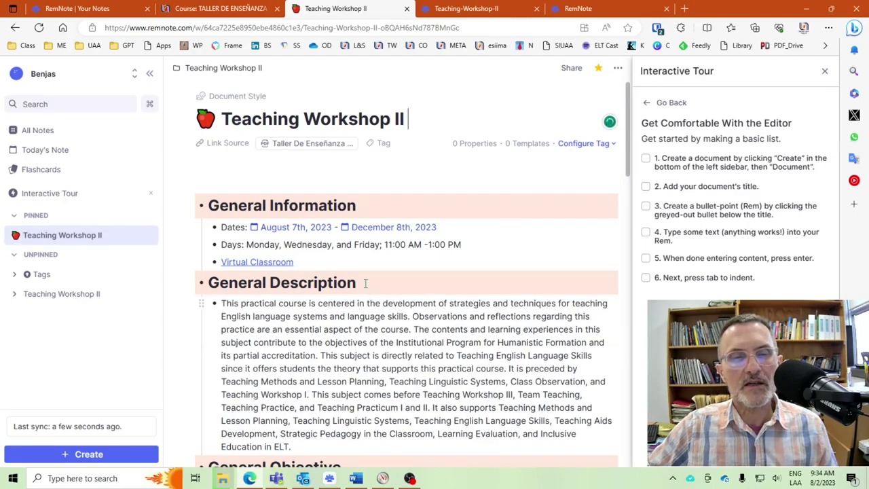
scroll(349, 220, down, 5)
scroll(380, 259, up, 5)
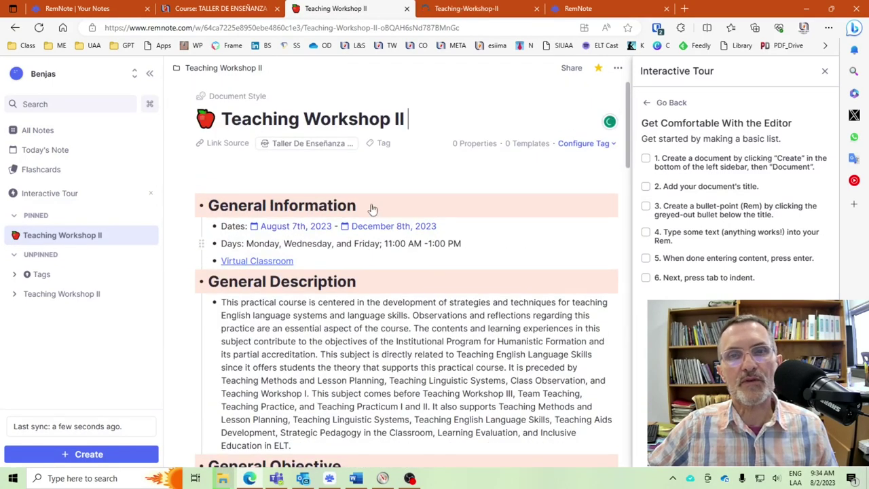
drag(333, 367, 407, 346)
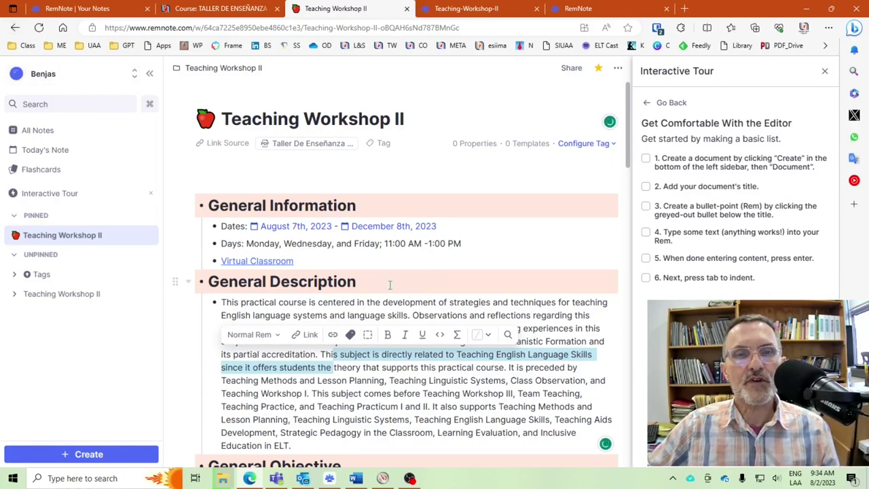
View the Fall 2023 Lesson Planning document from the notes overview and return to the overview.
key(alt+Left)
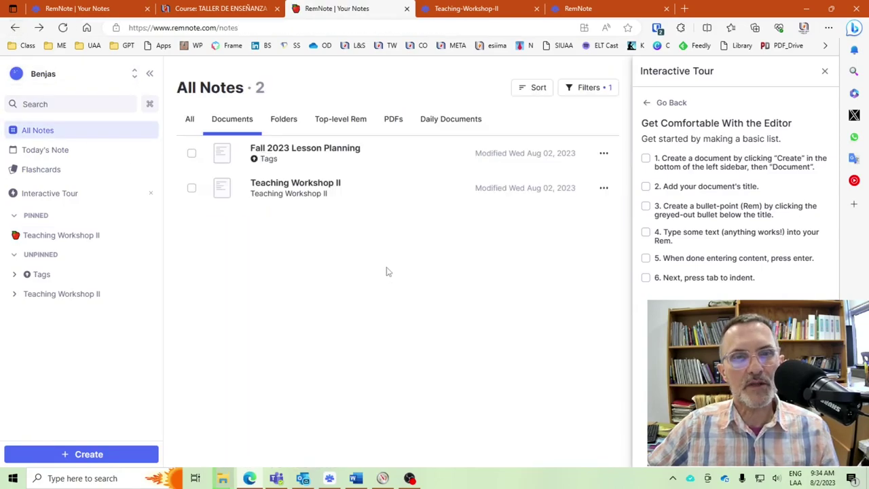
click(299, 194)
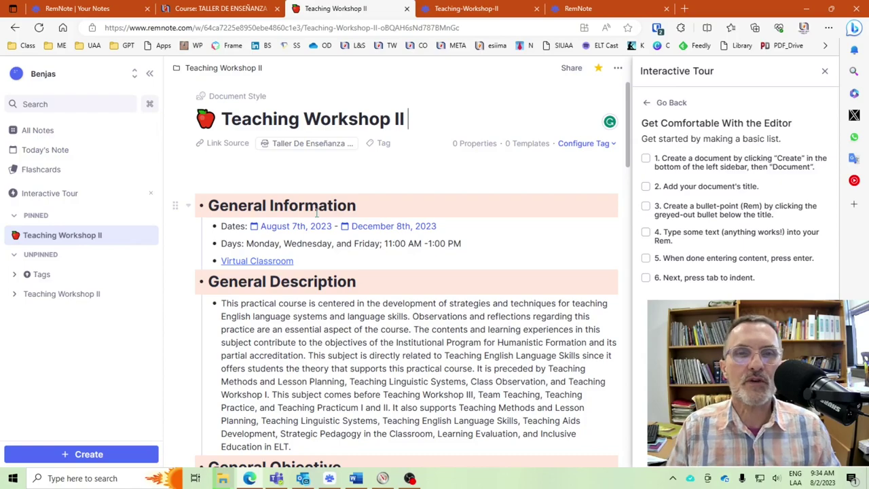
click(14, 28)
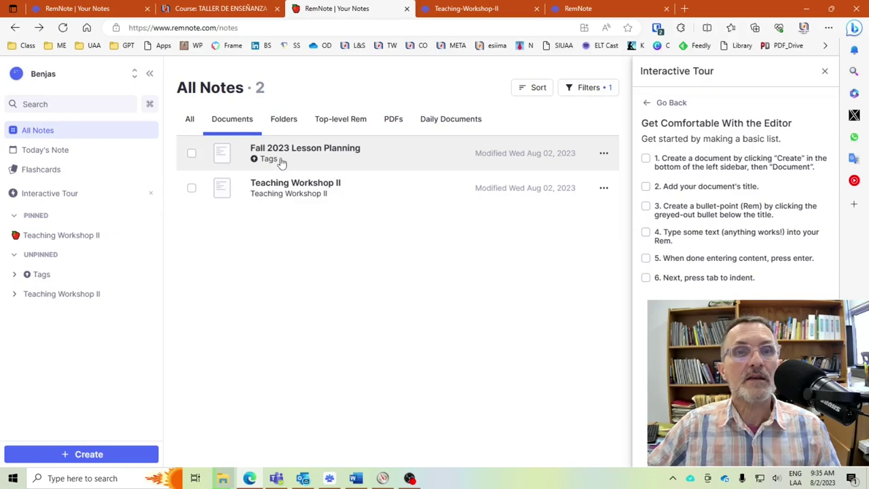
click(291, 157)
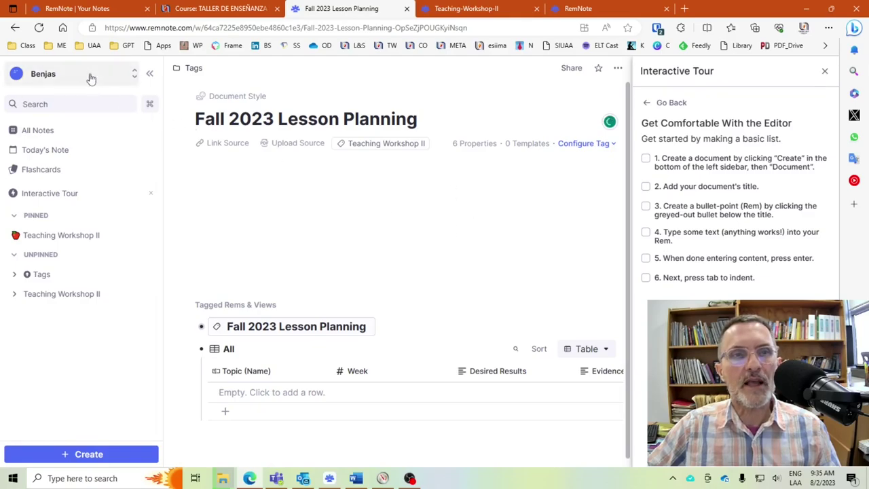
click(16, 29)
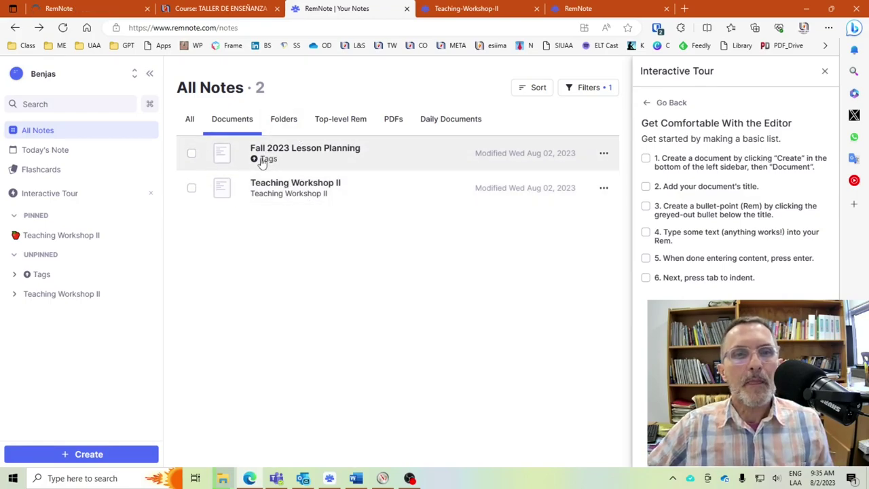
Open the Teaching Workshop II document from the notes overview.
click(292, 192)
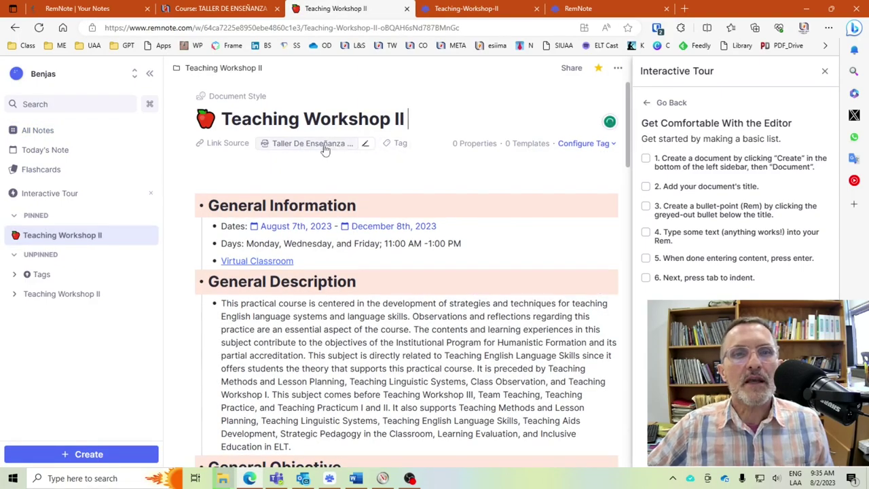
click(386, 147)
click(306, 162)
click(14, 28)
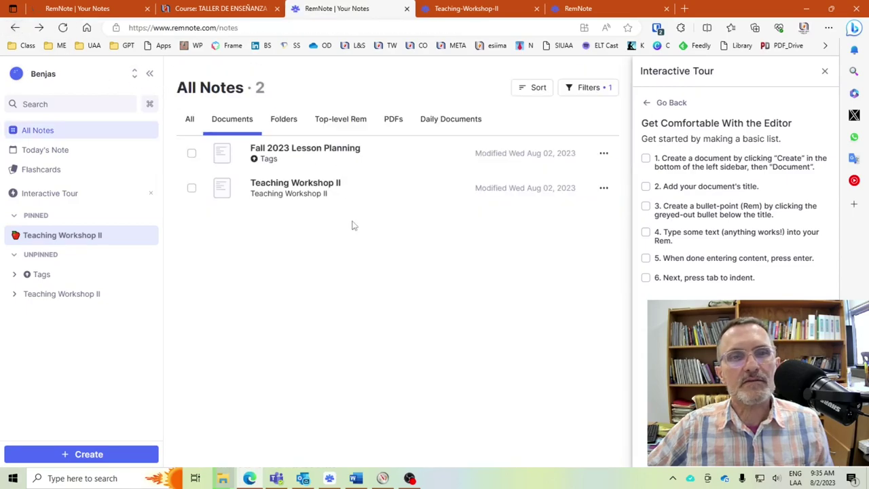
click(269, 188)
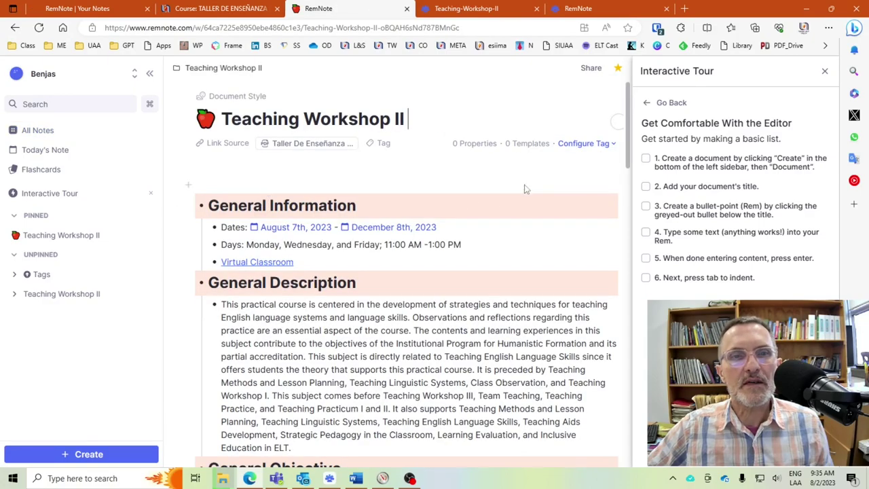
Browse the Advanced Skills lessons in the Interactive Tour and close the tour.
click(668, 104)
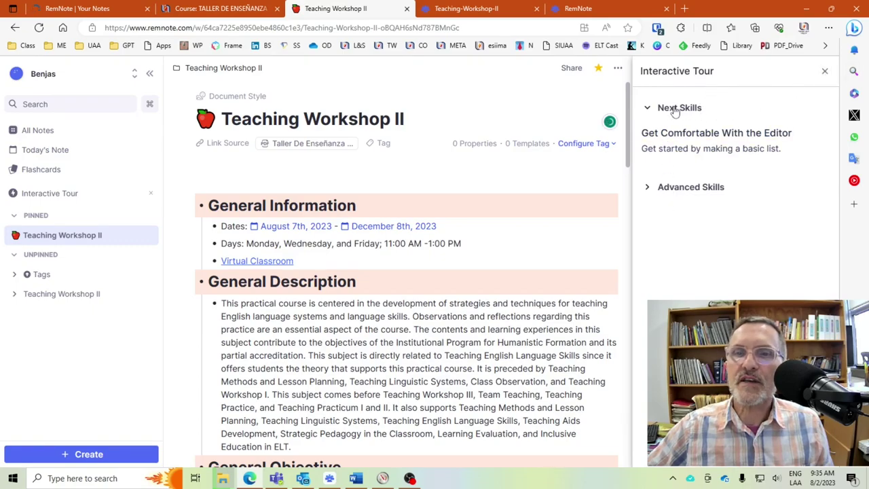
click(656, 189)
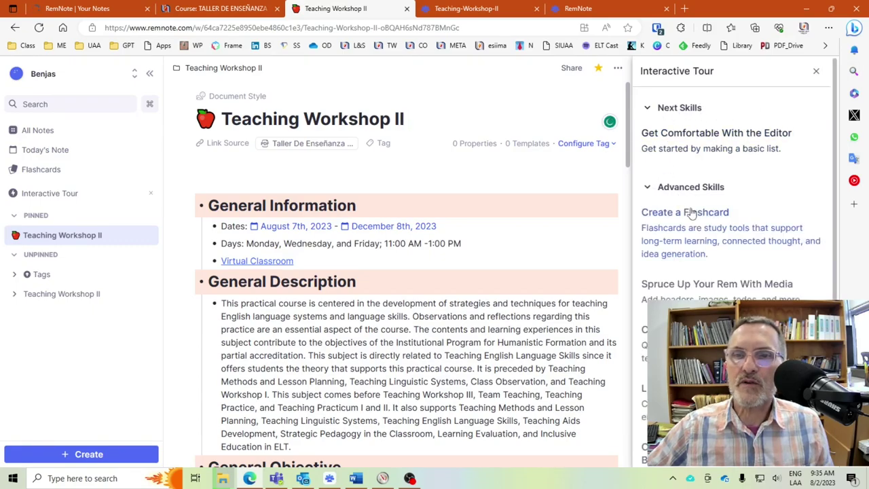
scroll(707, 231, down, 3)
scroll(704, 197, up, 3)
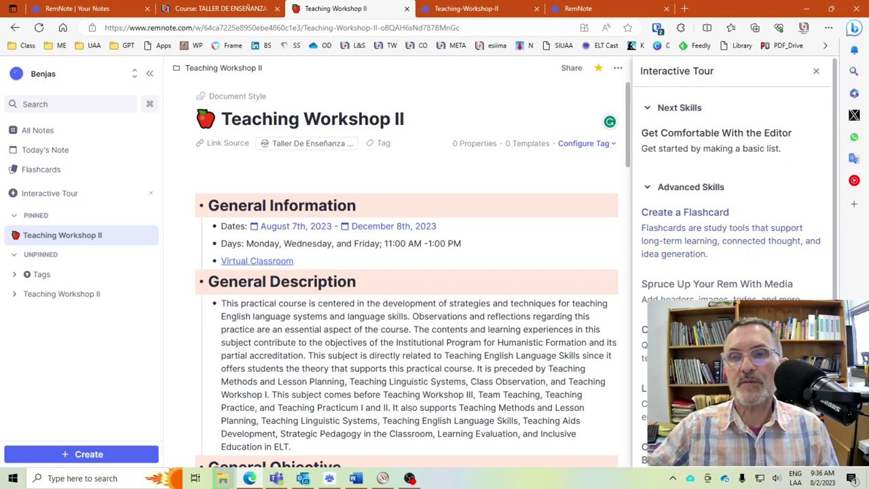
scroll(750, 247, down, 3)
scroll(781, 87, up, 3)
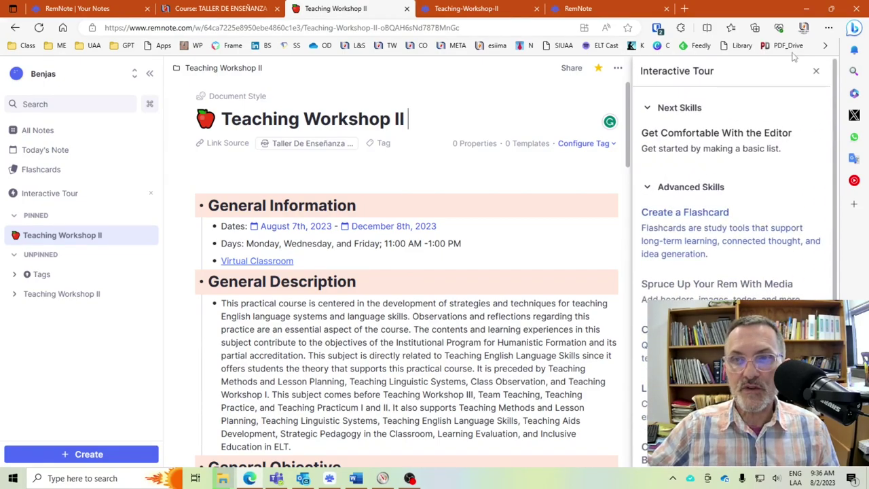
click(814, 71)
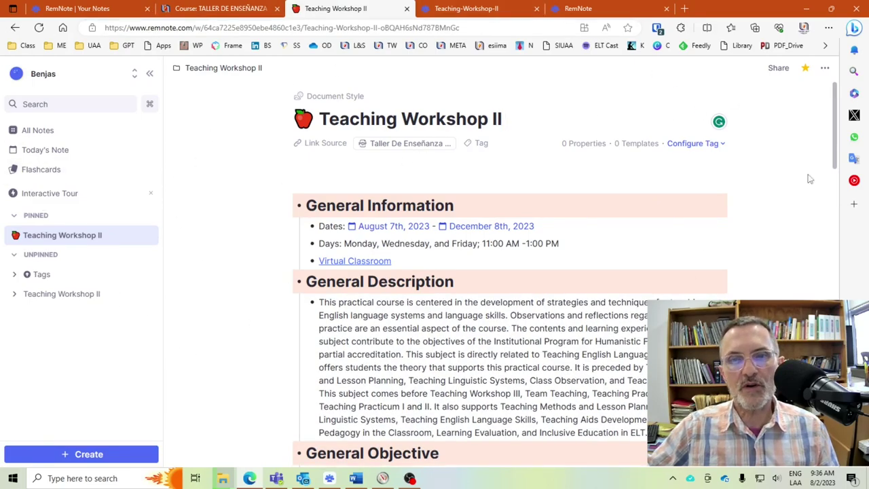
Examine the Teaching Workshop II document's sharing options and its list of additional document actions.
click(779, 70)
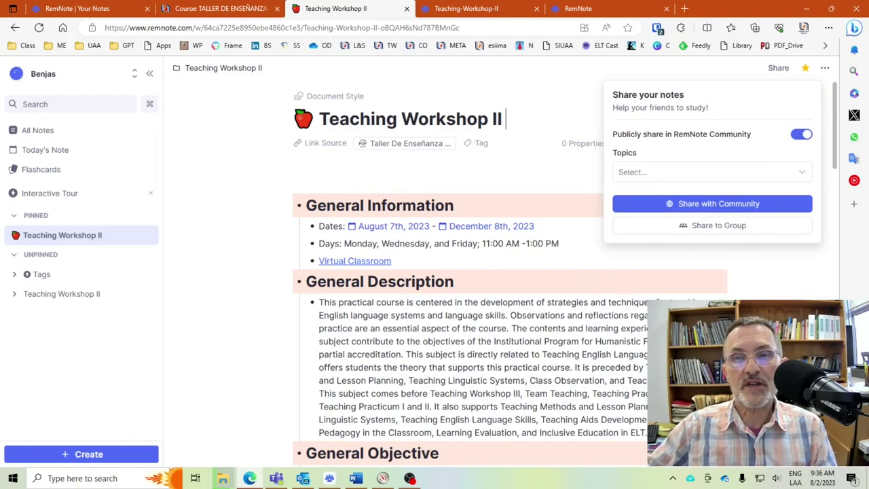
click(778, 68)
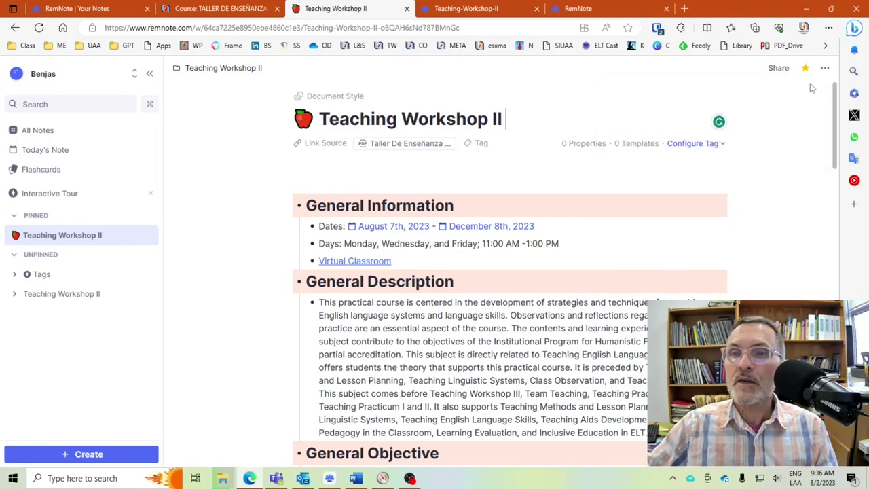
click(824, 69)
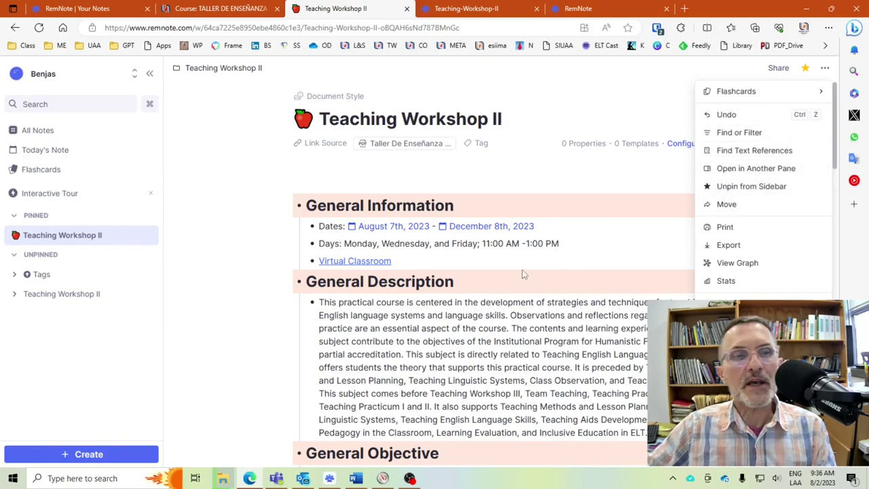
click(547, 334)
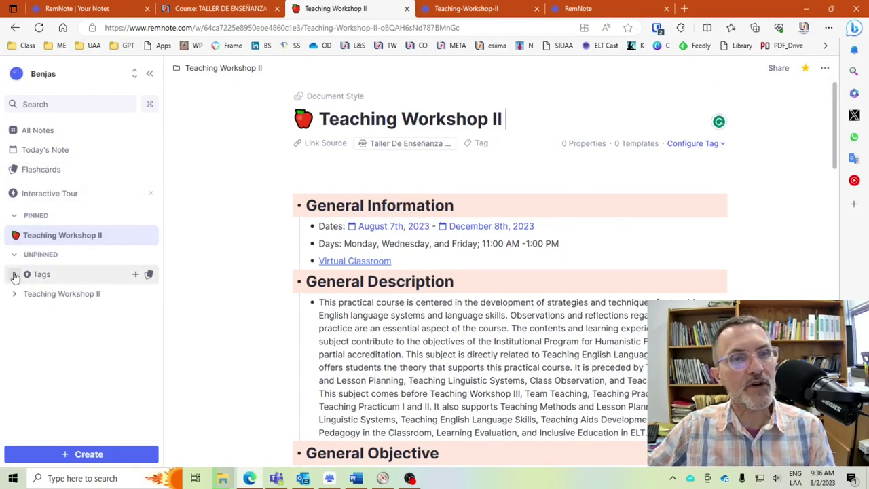
Expand the unpinned Teaching Workshop II entry to reveal the document nested inside it.
click(15, 218)
click(15, 217)
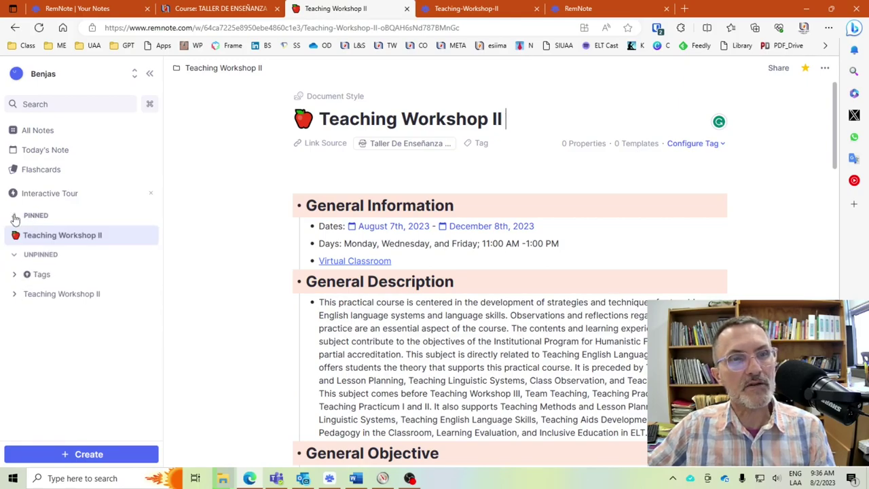
click(15, 257)
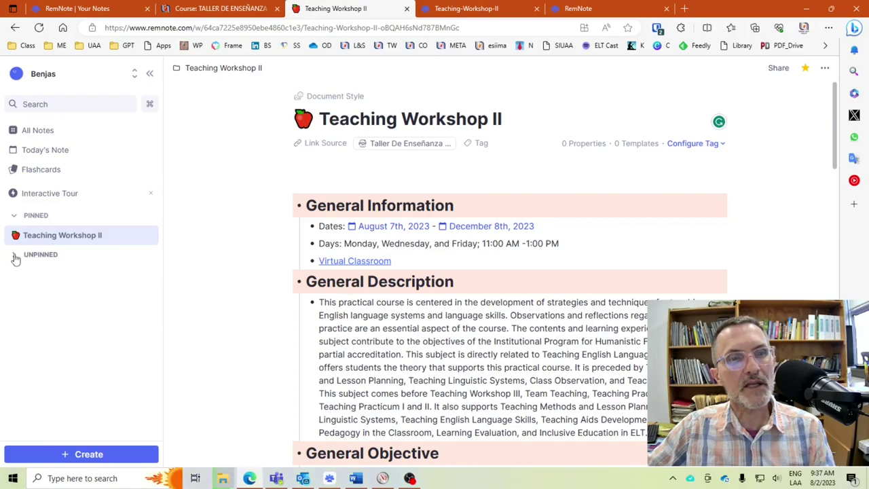
click(15, 256)
click(14, 295)
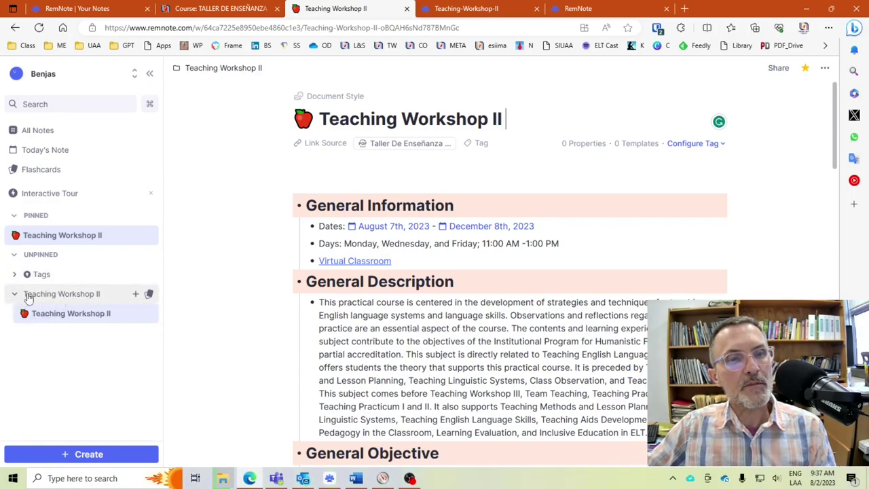
click(508, 315)
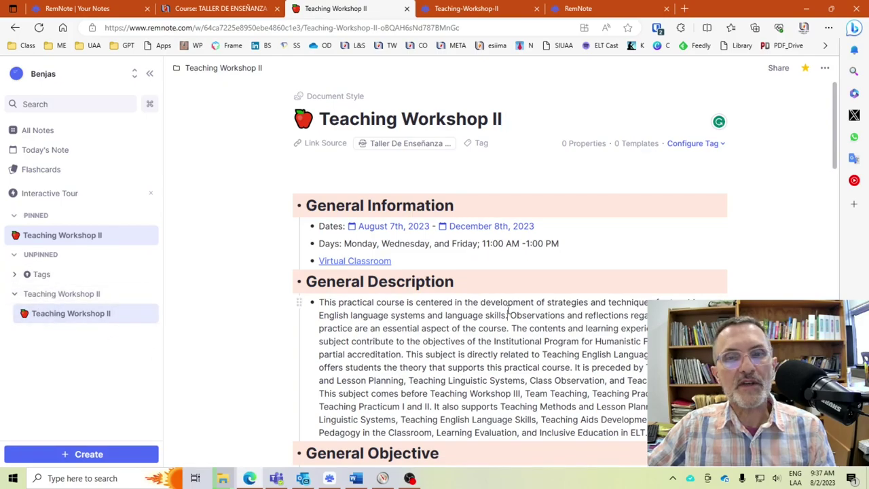
Unpin the Teaching Workshop II document and check its nested copy by collapsing and expanding the parent entry.
click(805, 70)
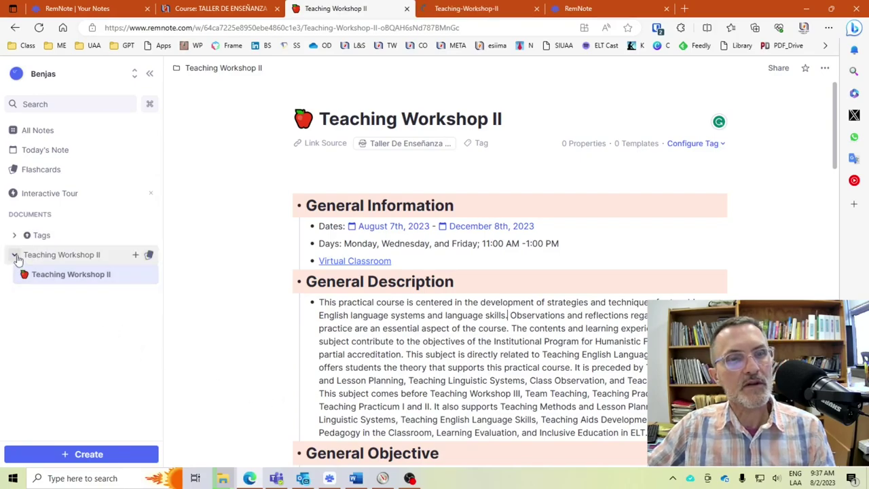
click(15, 255)
click(15, 256)
click(15, 256)
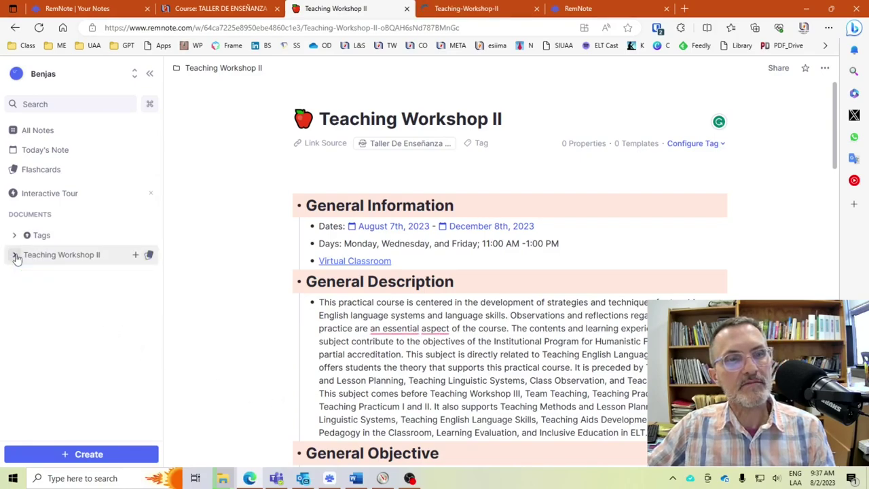
click(15, 256)
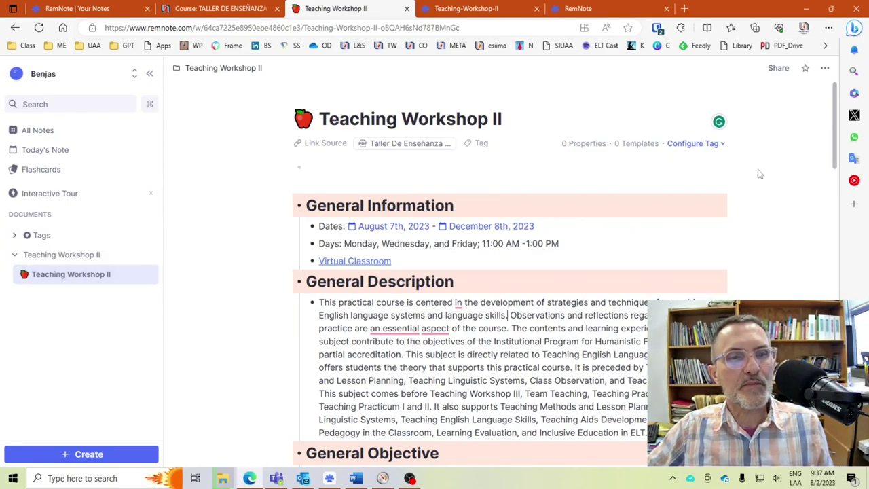
Pin the Teaching Workshop II document and collapse the list of unpinned documents.
click(805, 68)
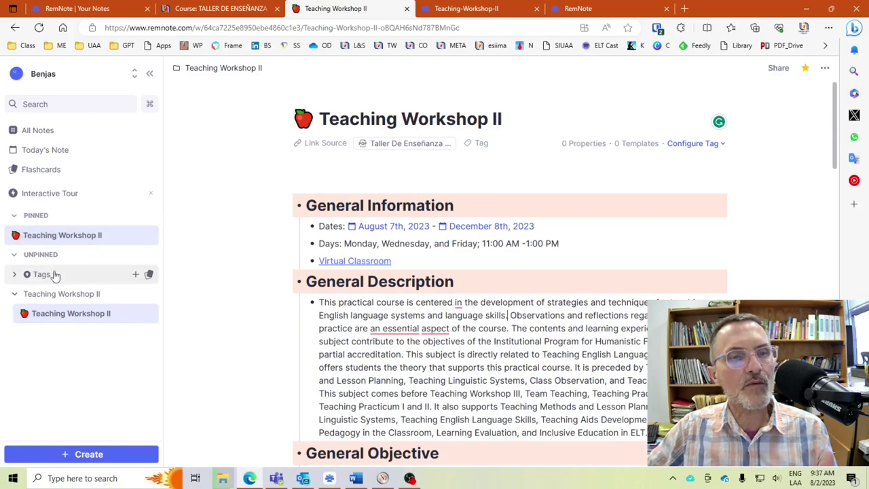
click(13, 253)
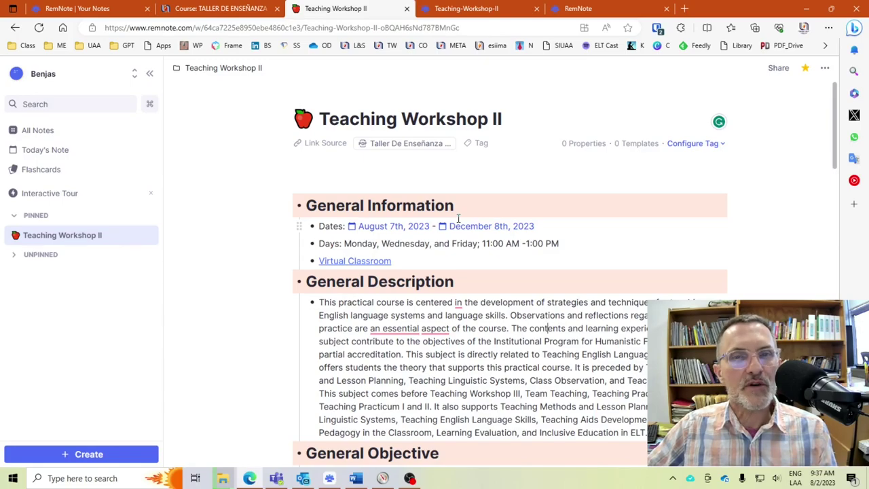
Switch to the Aula Virtual course page and examine its Teaching Workshop II (Remnote) link and Week 1 section.
click(224, 9)
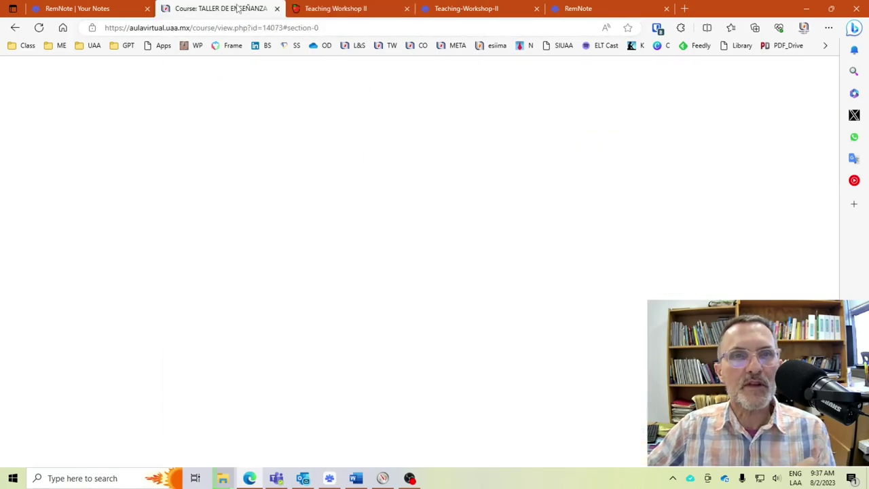
click(333, 9)
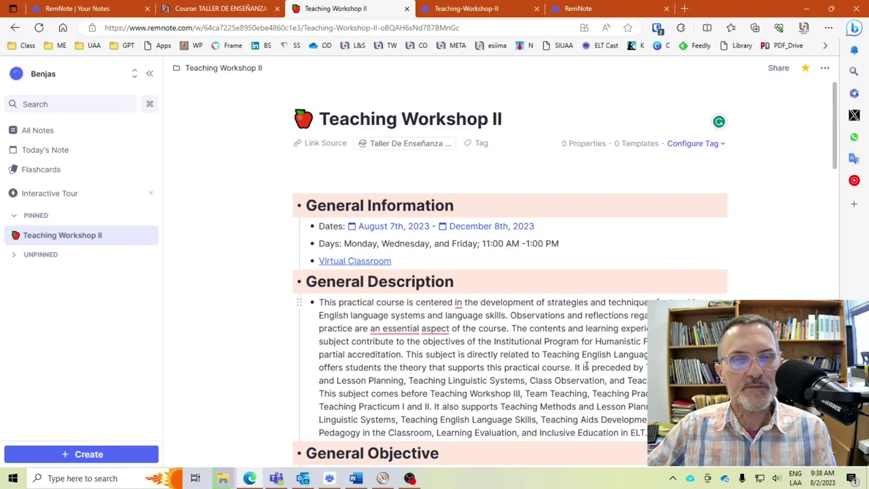
click(238, 10)
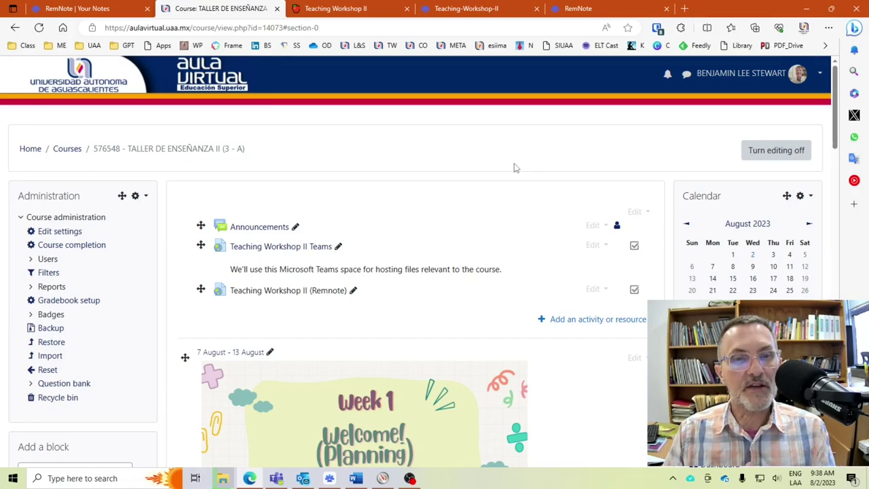
scroll(407, 190, down, 2)
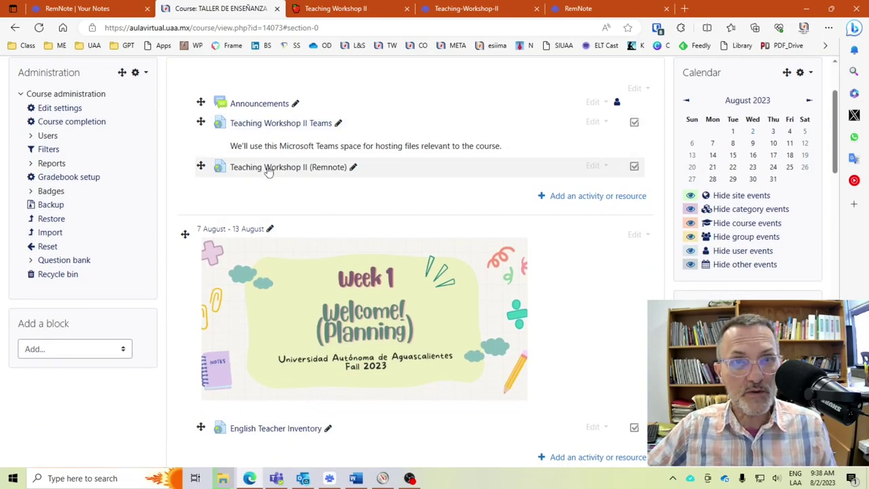
scroll(292, 407, down, 3)
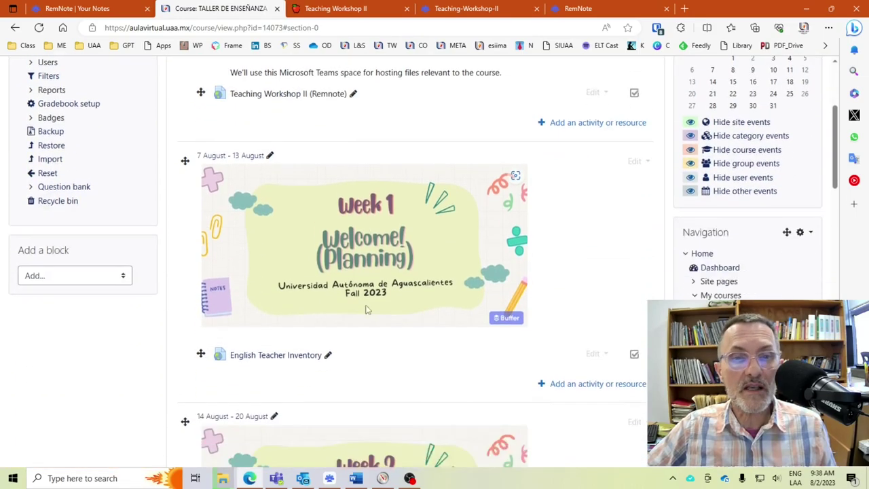
scroll(257, 108, up, 2)
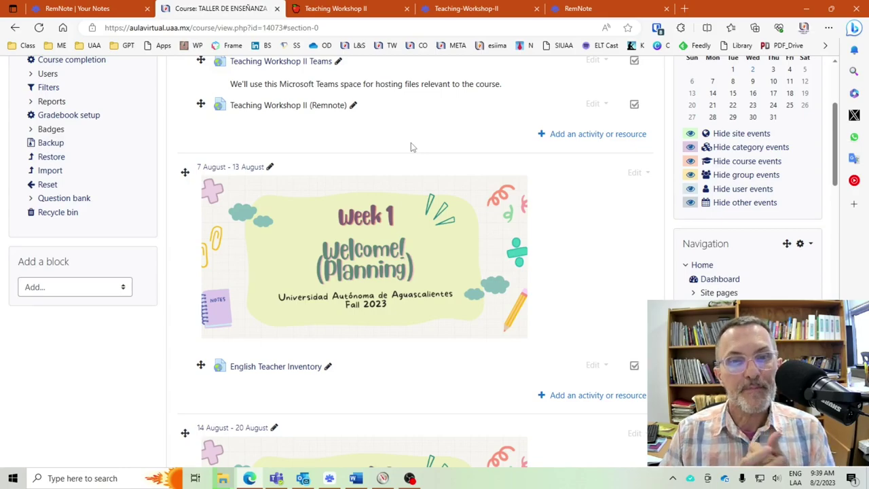
Switch back to RemNote, open today's daily note and view the August 2023 calendar.
click(336, 8)
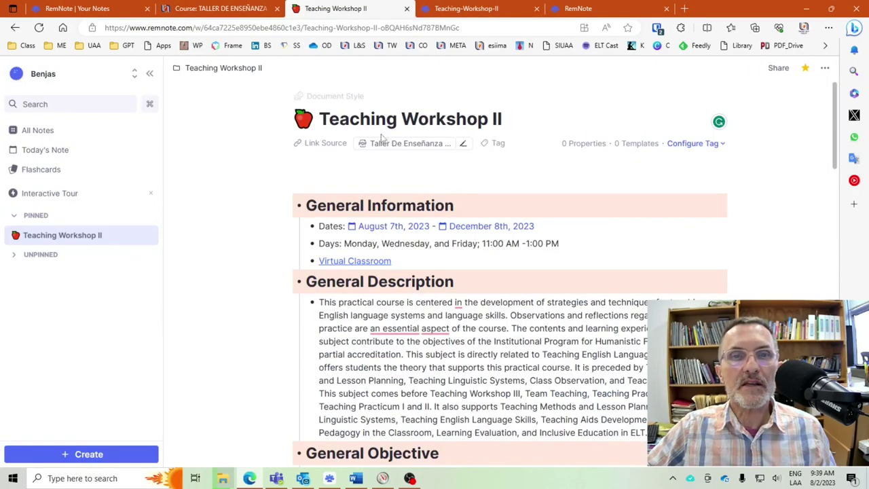
click(36, 132)
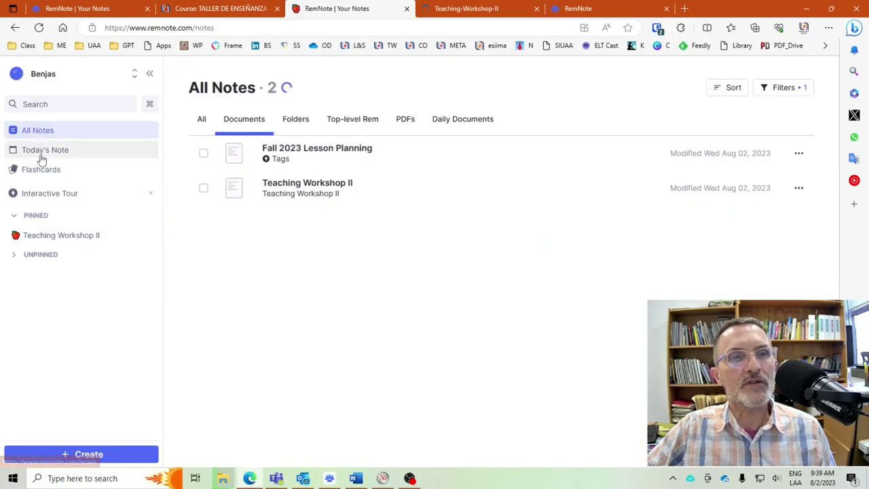
click(42, 154)
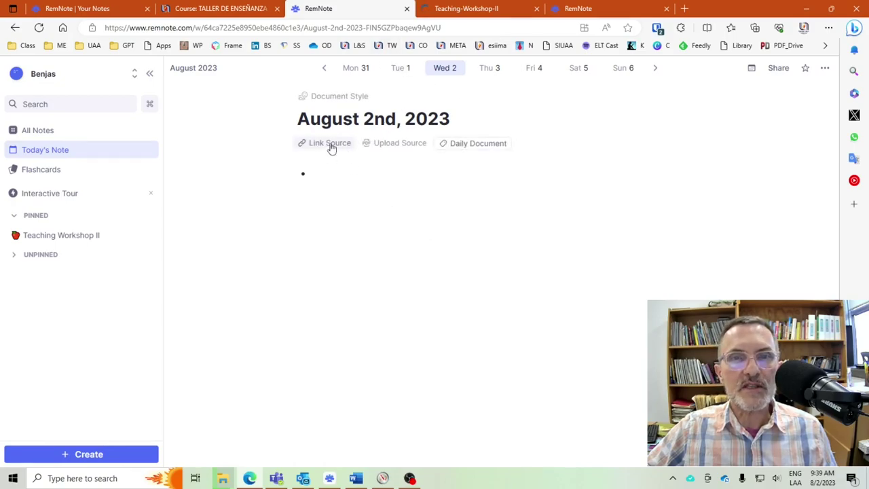
click(26, 156)
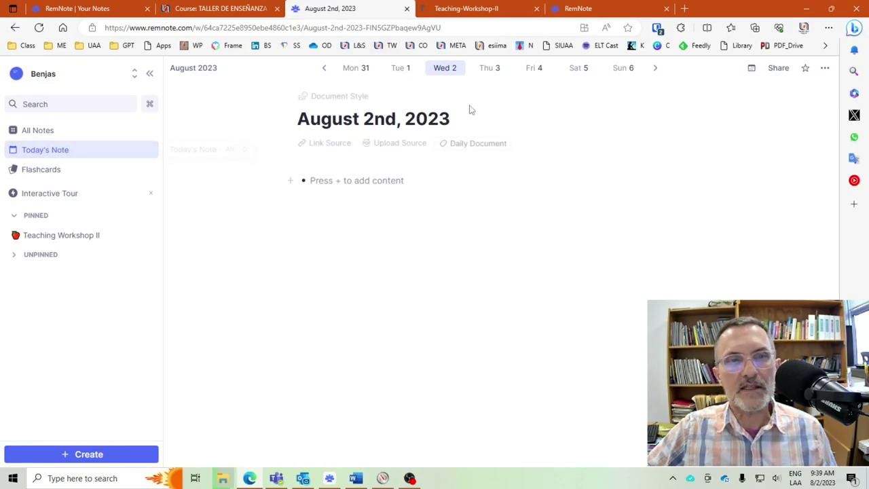
click(750, 71)
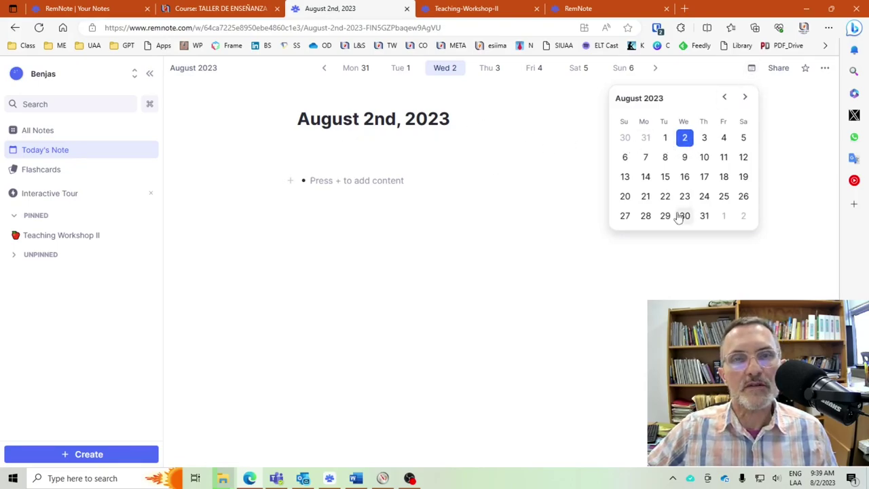
Fill the August 2nd, 2023 note with five placeholder bullets: "asdfadsf" followed by four reading "asdf".
click(343, 181)
text(asdfadsf)
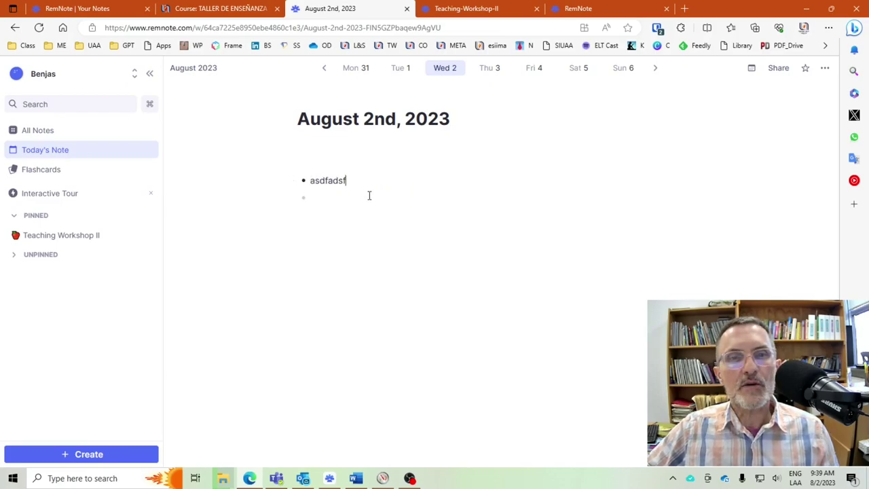
text(asdf)
key(Return)
text(asdf)
key(Return)
key(Return)
text(ads)
key(BackSpace)
key(BackSpace)
key(BackSpace)
key(BackSpace)
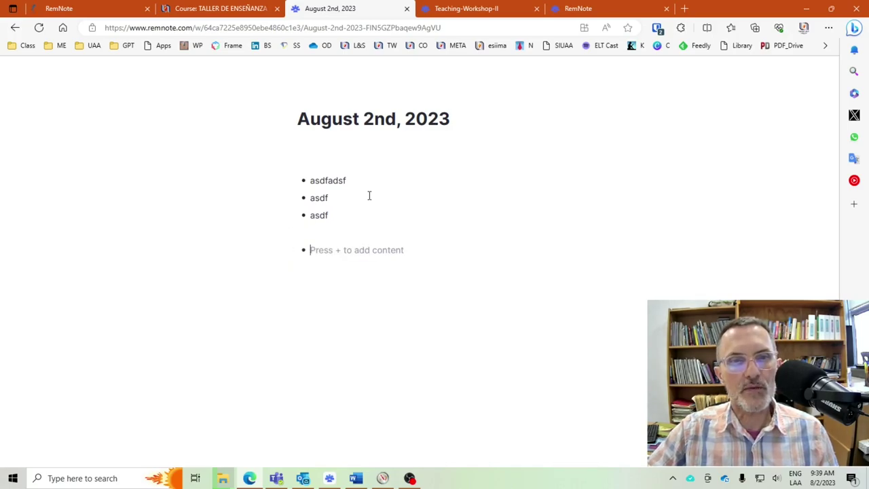
key(Return)
text(asdf)
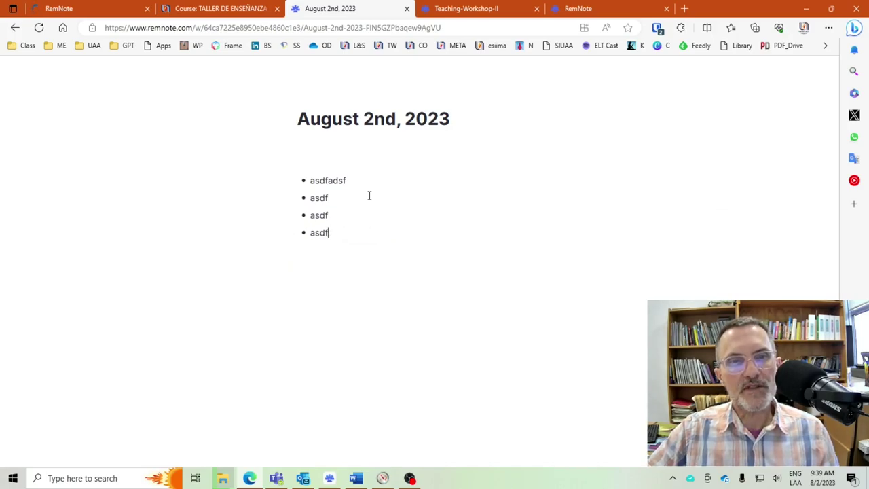
key(Return)
text(asdf)
key(Return)
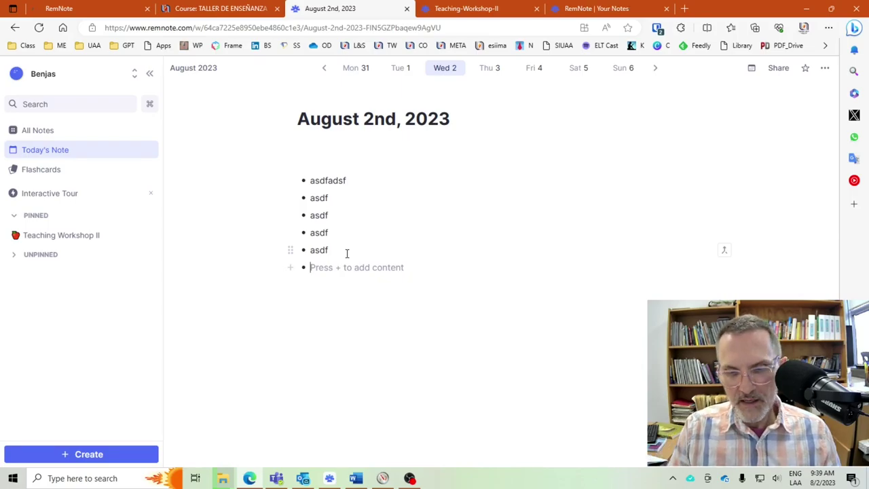
Create a reference to a new Rem named "Example" below the placeholder bullets, and visit its page before returning to the daily note.
text([[)
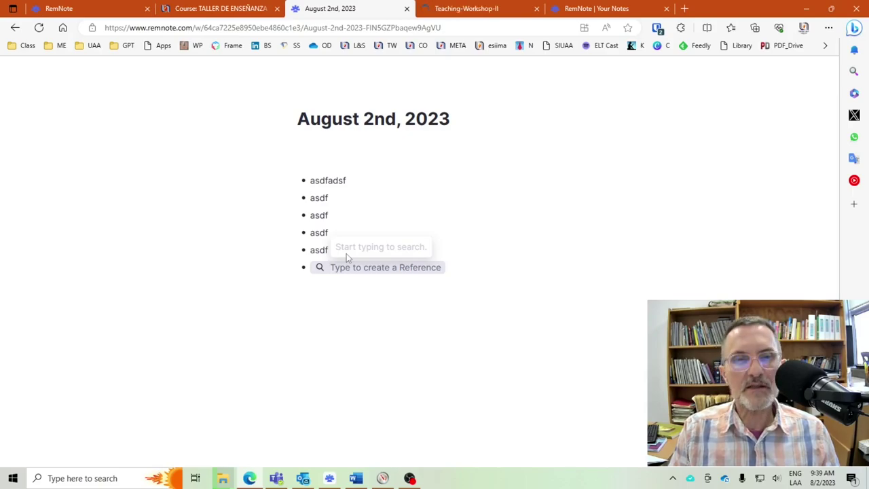
text(example)
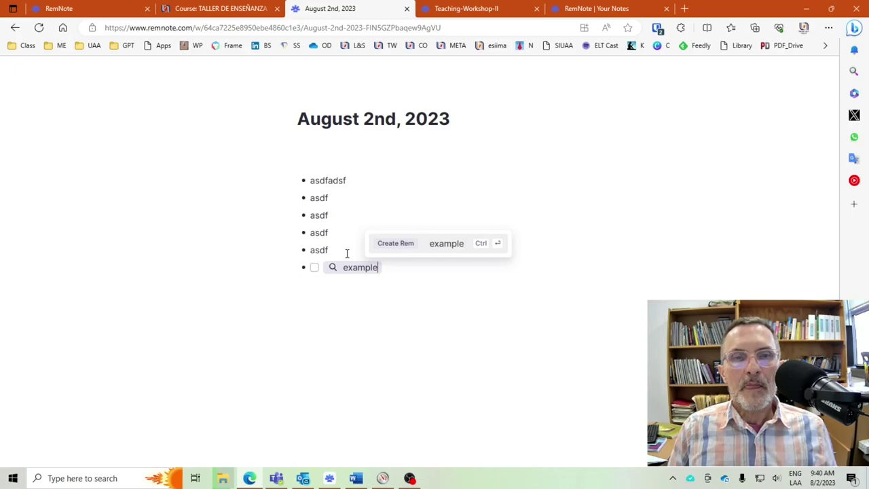
key(ctrl+Return)
key(ctrl+Return)
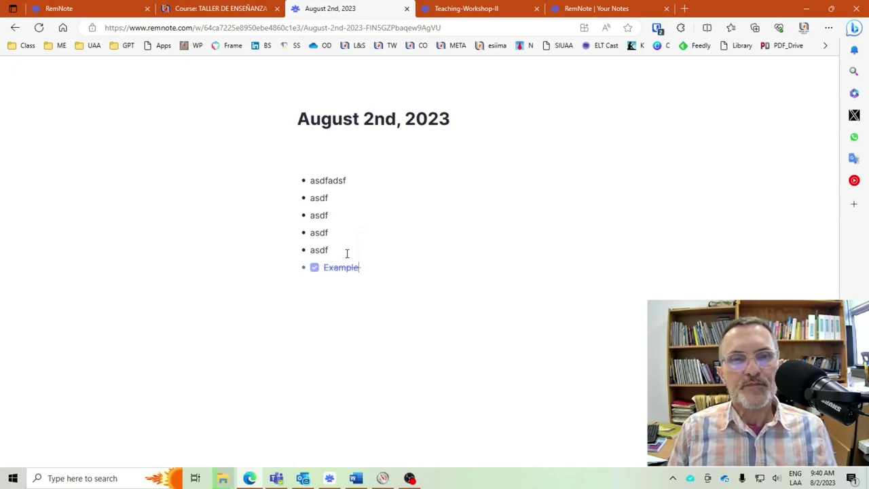
key(ctrl+Return)
key(Return)
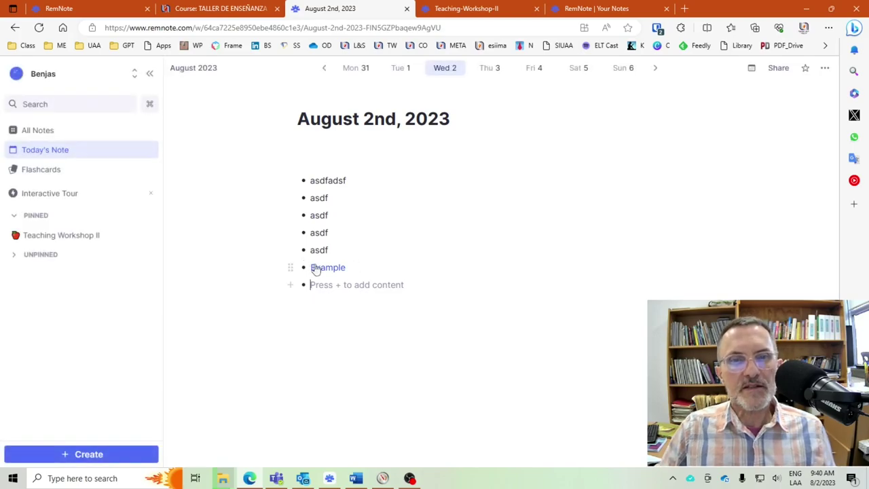
click(328, 267)
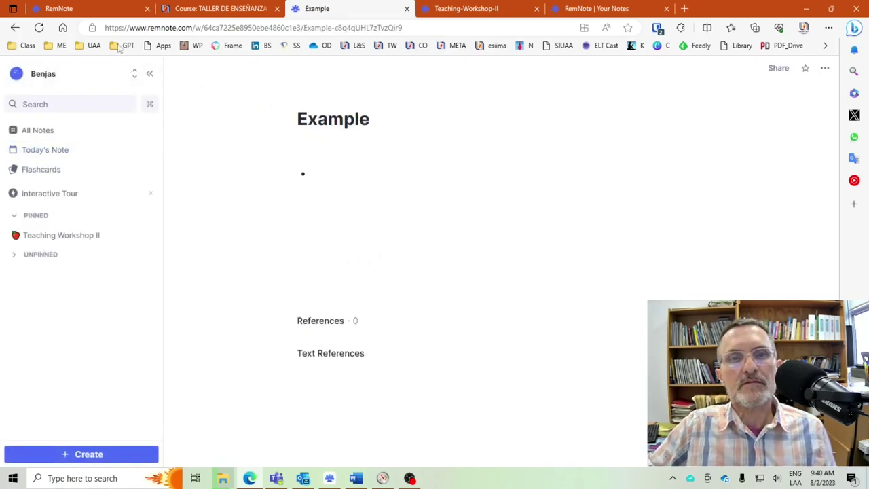
click(15, 27)
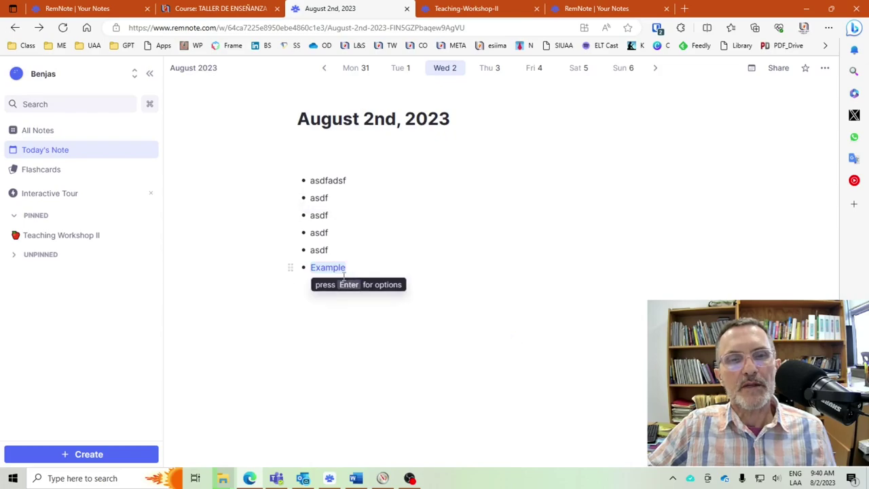
Add a bullet below the Example reference and embed the Example Rem there as a portal.
click(381, 271)
key(Return)
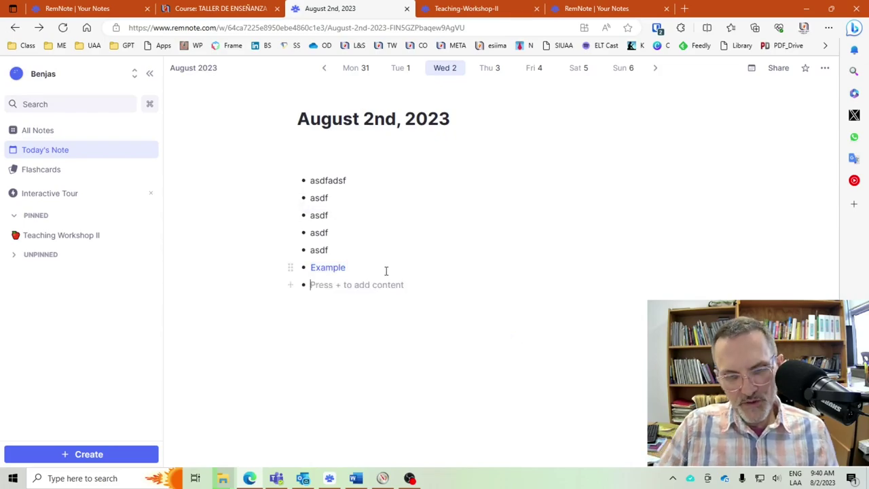
text((()
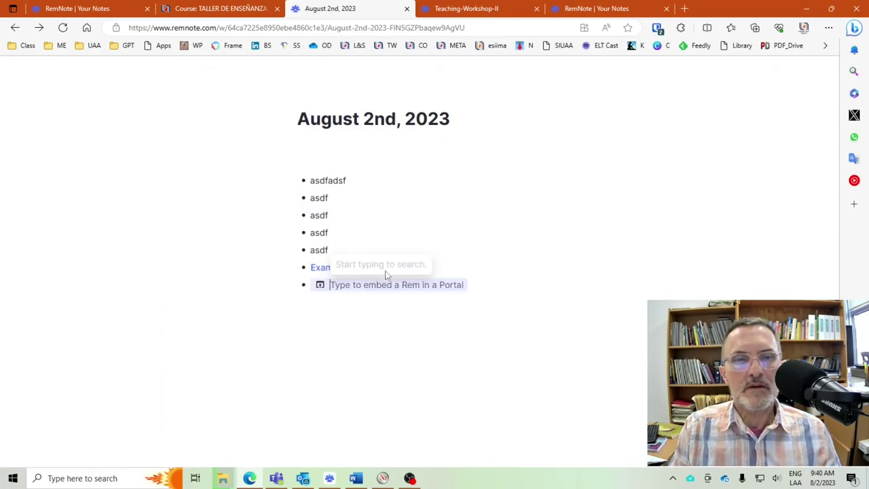
text(Example)
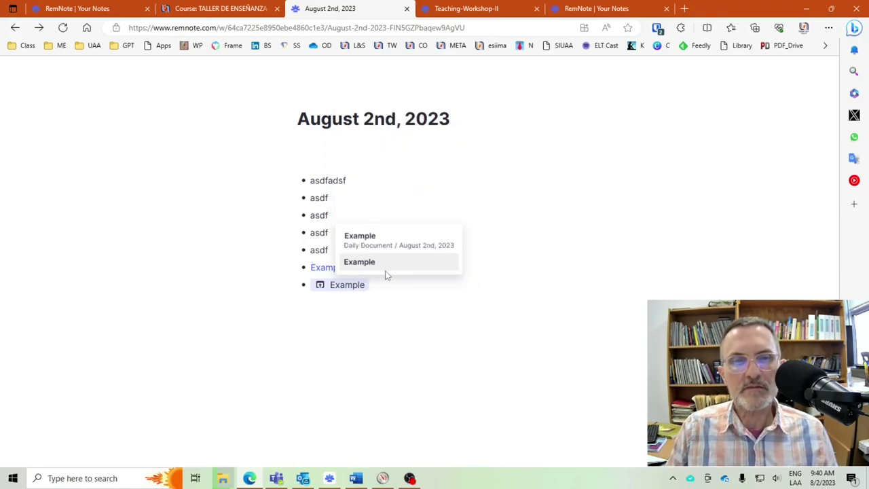
click(385, 271)
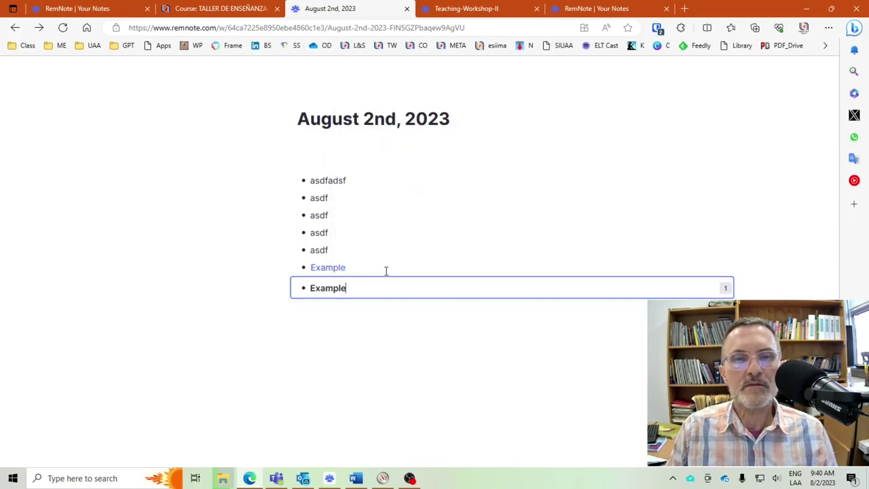
Open the Example reference in a second pane beside the August 2nd, 2023 note.
shift+click(334, 270)
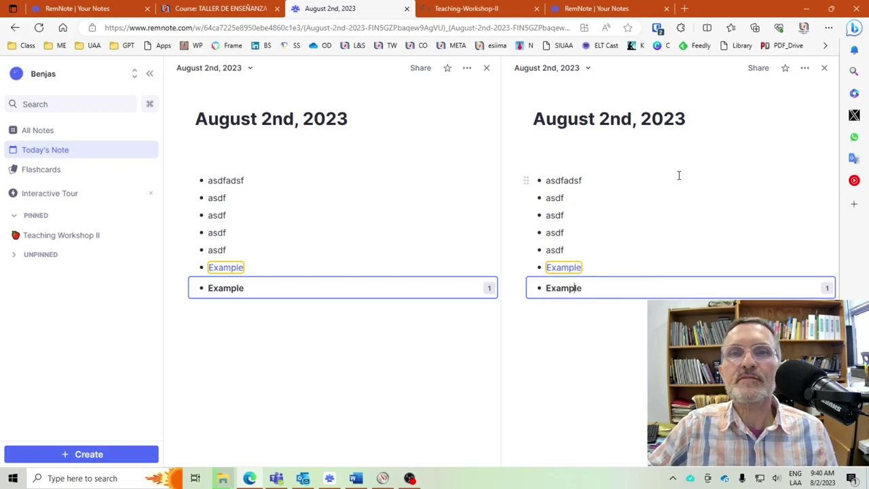
click(482, 9)
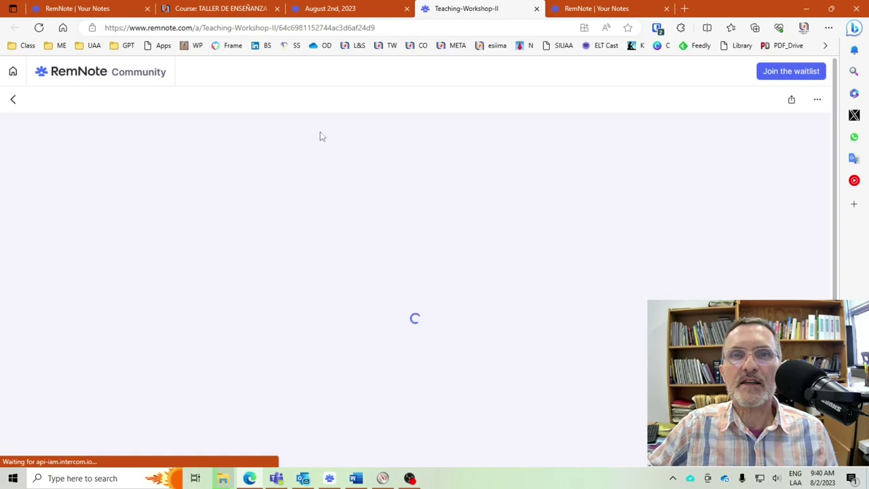
click(355, 9)
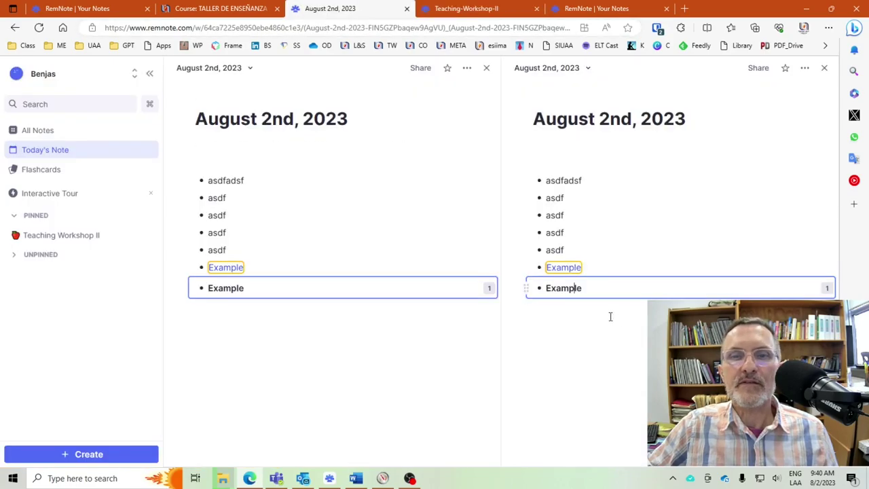
click(824, 68)
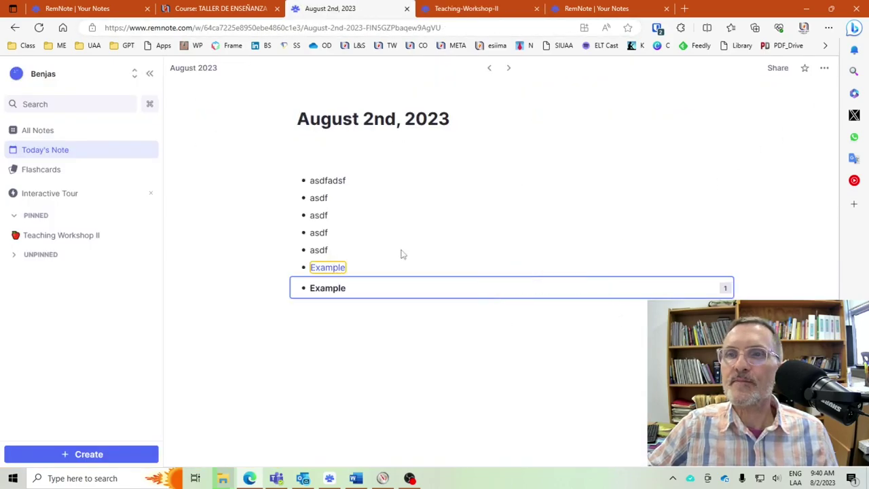
click(332, 269)
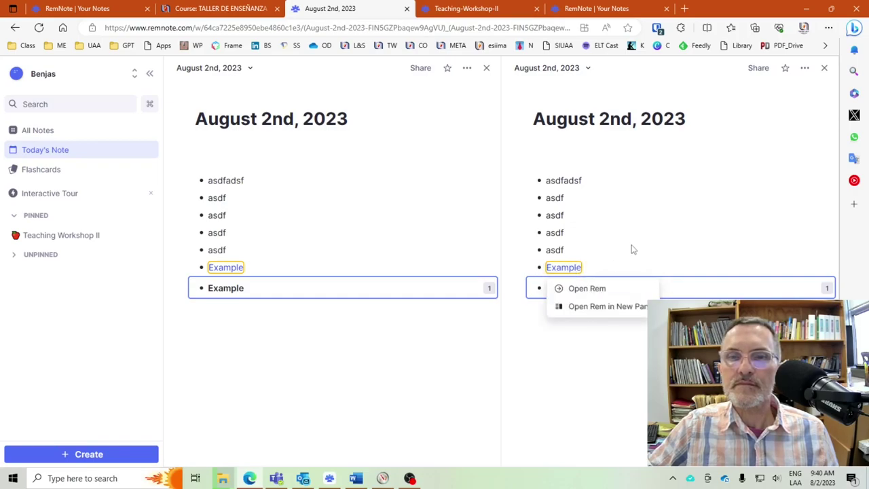
Show the Example Rem's own page in the second pane, beside the August 2nd, 2023 note.
mouse_move(564, 269)
click(581, 287)
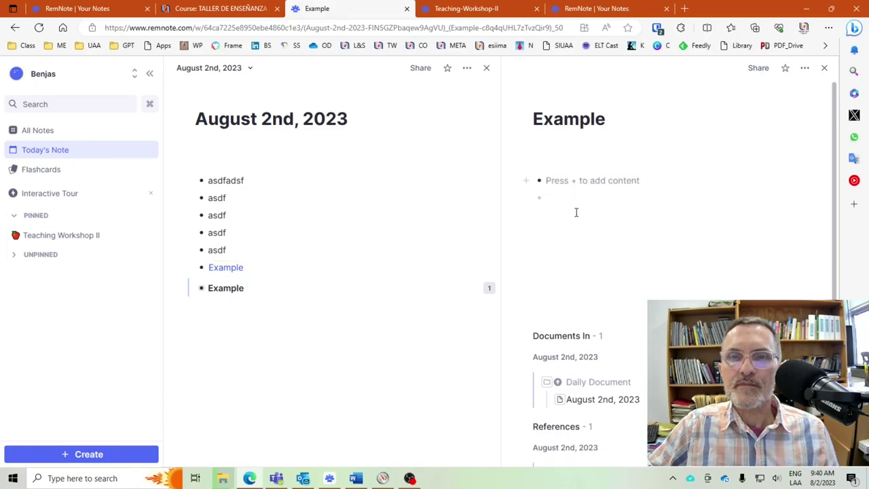
click(257, 290)
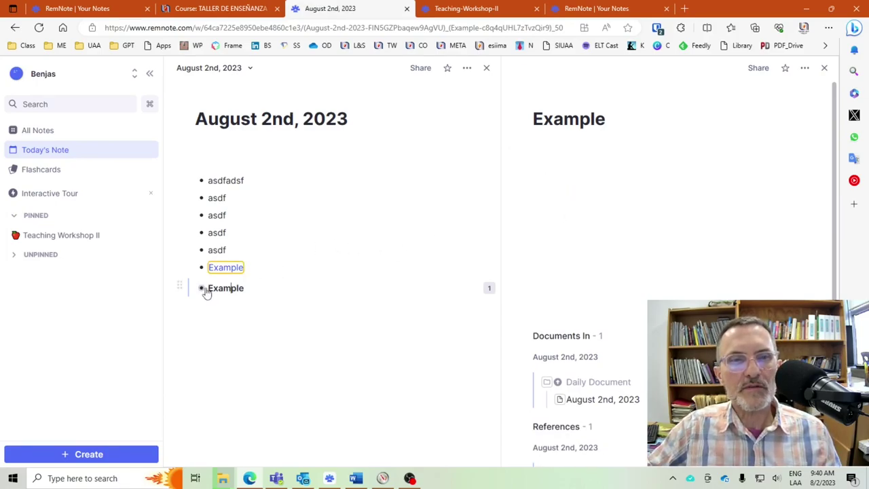
Add a bullet directly below the Example reference in the daily note and embed the Example Rem there as another portal.
click(257, 266)
key(Return)
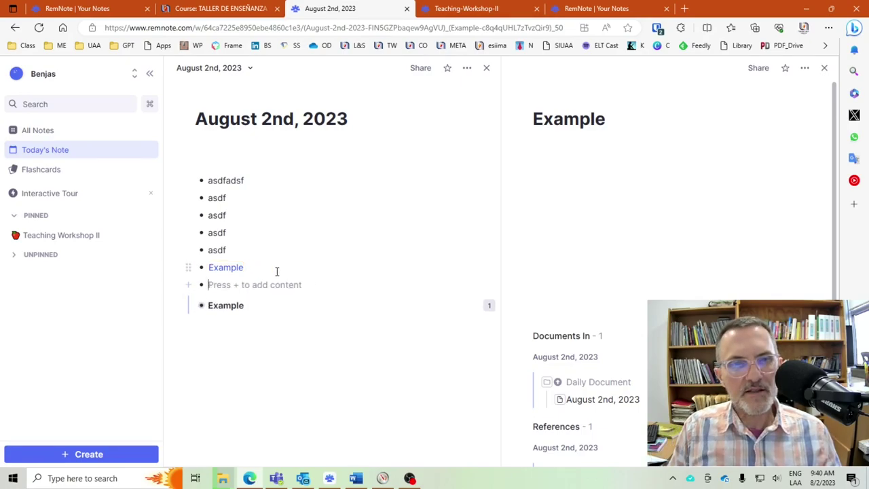
text(((Example)
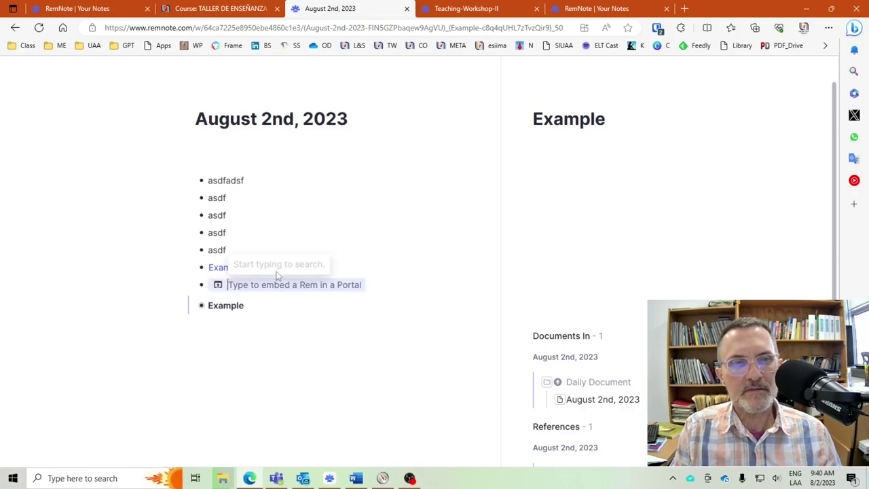
click(275, 265)
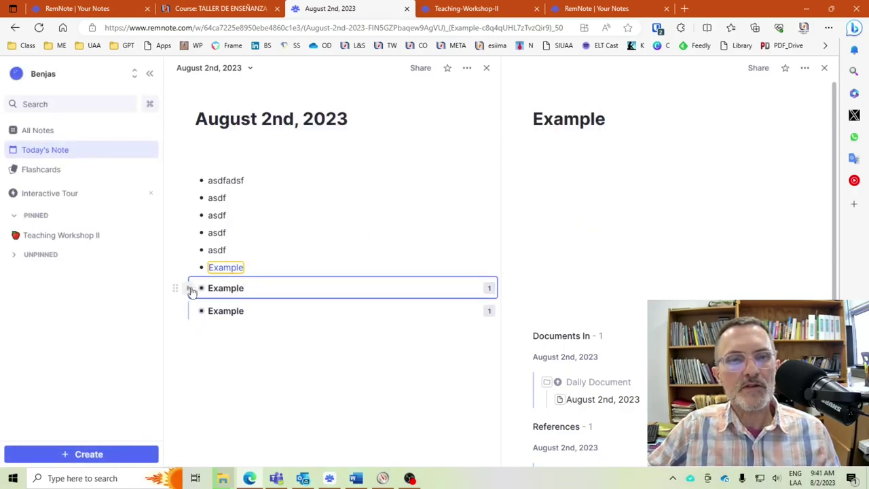
key(Return)
Fill the Example page with five placeholder bullets: "asd" followed by four reading "asdf".
click(571, 144)
click(553, 237)
click(583, 182)
text(asd)
key(Return)
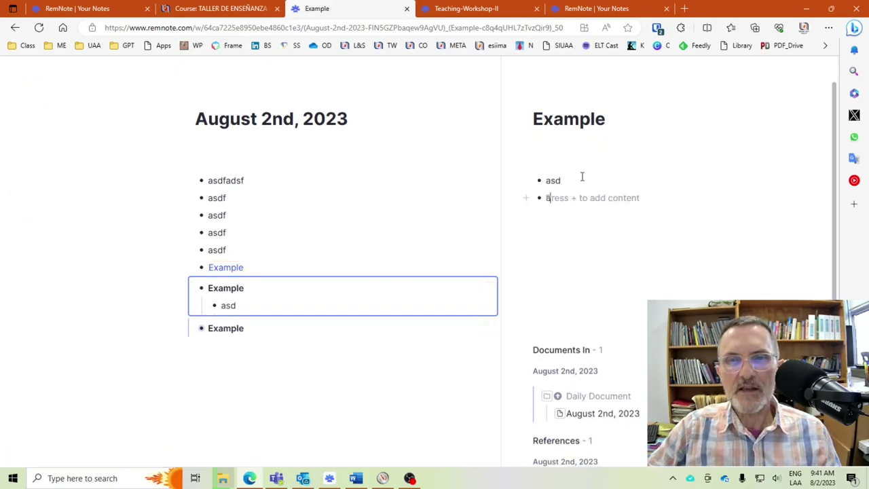
text(asdf)
key(Return)
text(asdf)
key(Return)
text(asdf)
key(Return)
text(asdf)
key(Return)
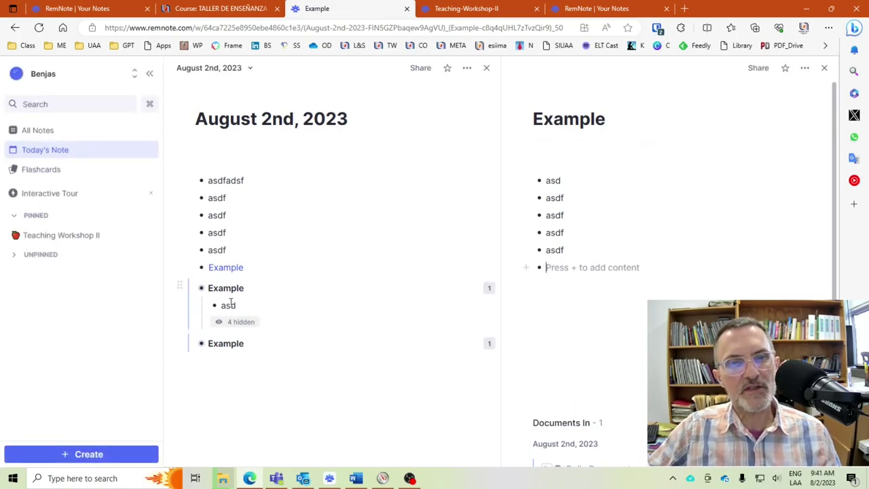
Add all hidden child bullets to the first Example portal in the daily note.
click(243, 324)
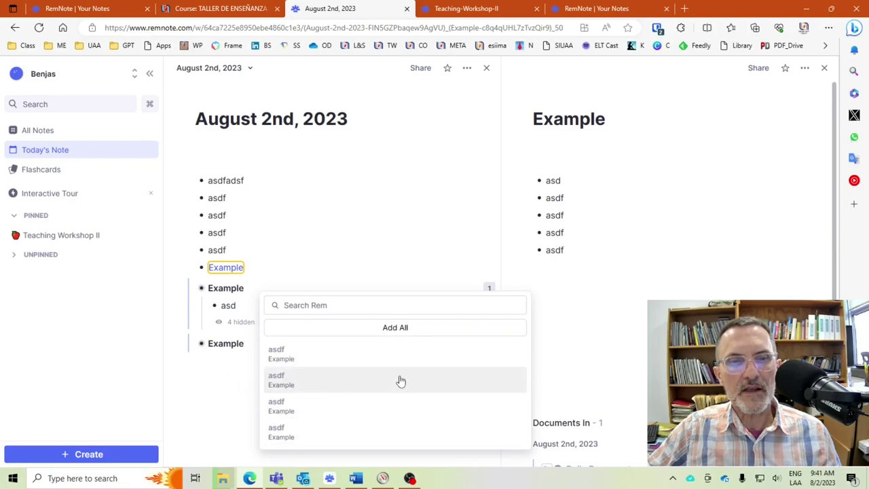
click(396, 327)
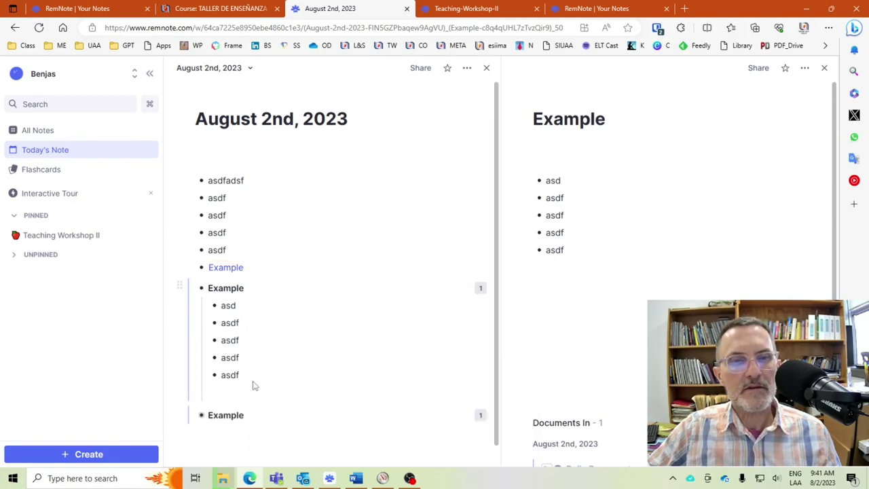
click(276, 291)
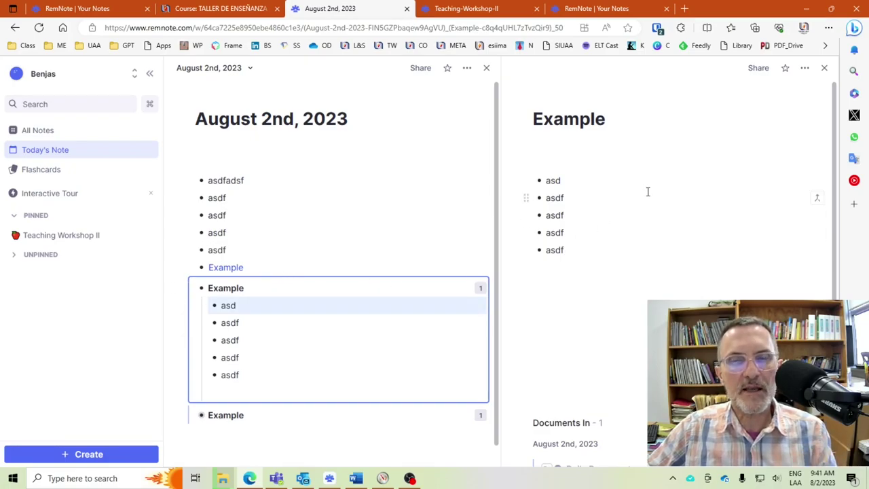
Delete the third and fourth placeholder bullets from the Example page.
click(566, 234)
key(BackSpace)
key(BackSpace)
key(BackSpace)
key(BackSpace)
key(BackSpace)
key(BackSpace)
key(BackSpace)
key(BackSpace)
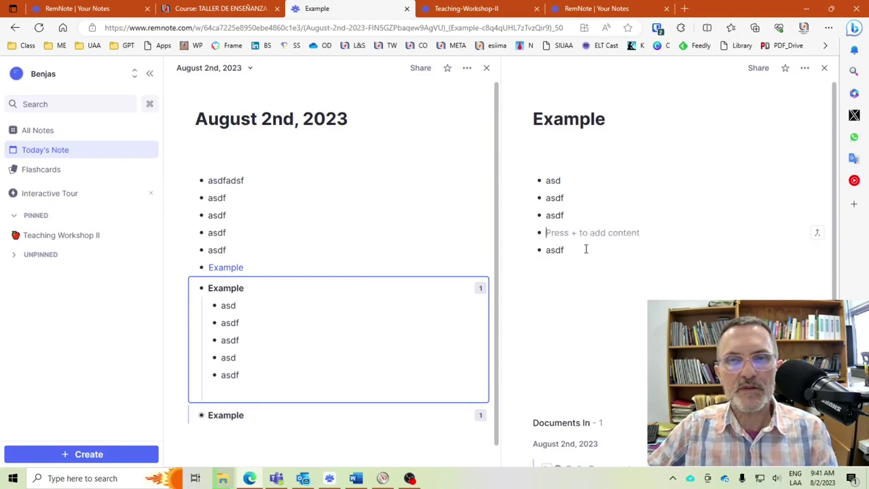
key(BackSpace)
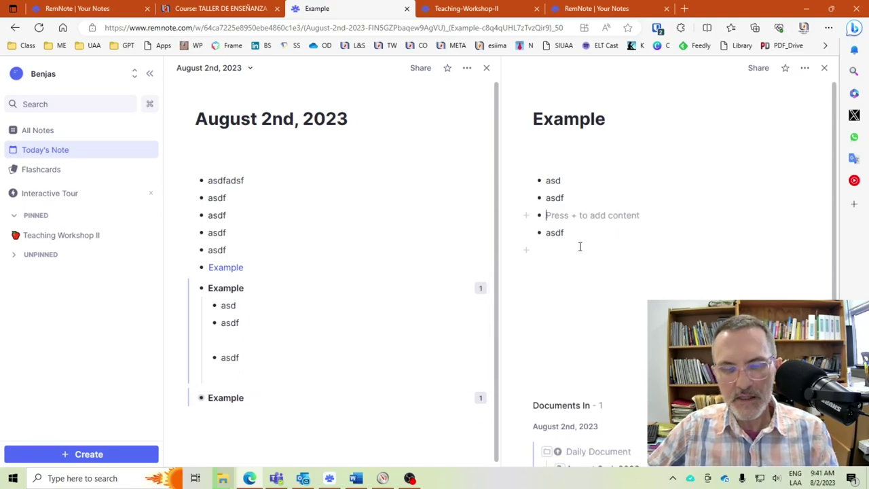
key(BackSpace)
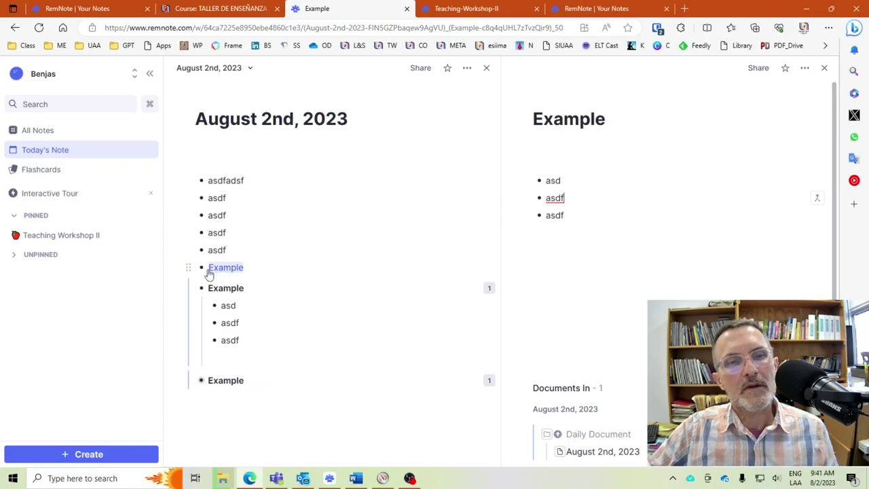
click(258, 266)
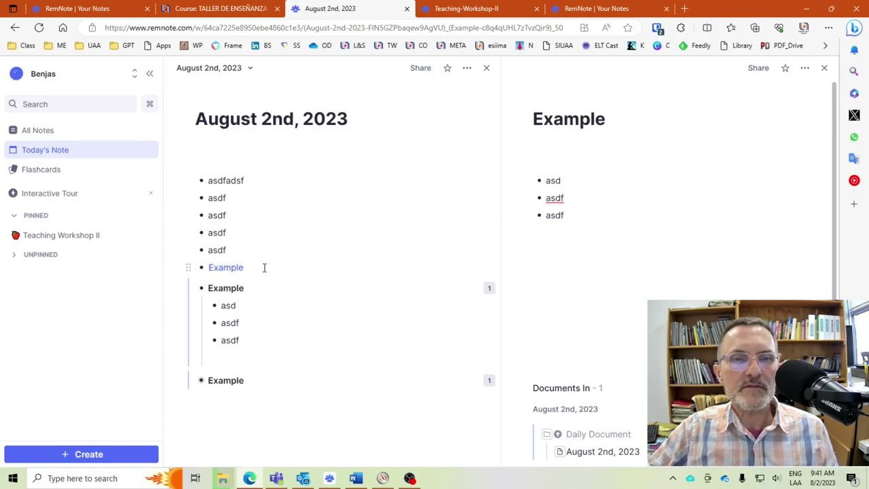
click(238, 250)
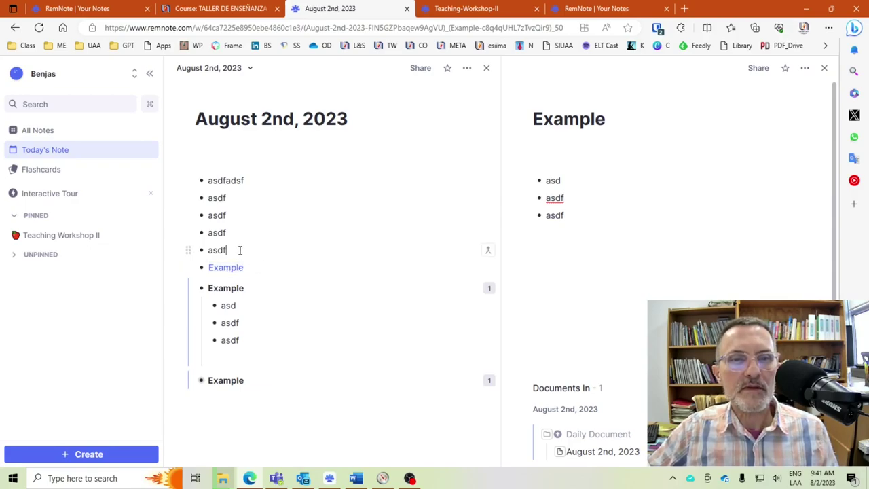
click(385, 306)
key(Down)
key(Down)
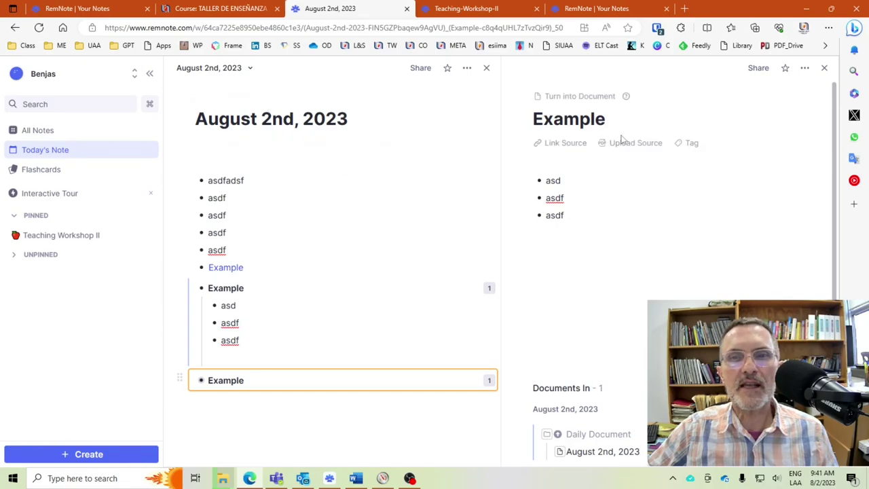
Create a new tag named "#example" and apply it to the Example Rem.
click(689, 143)
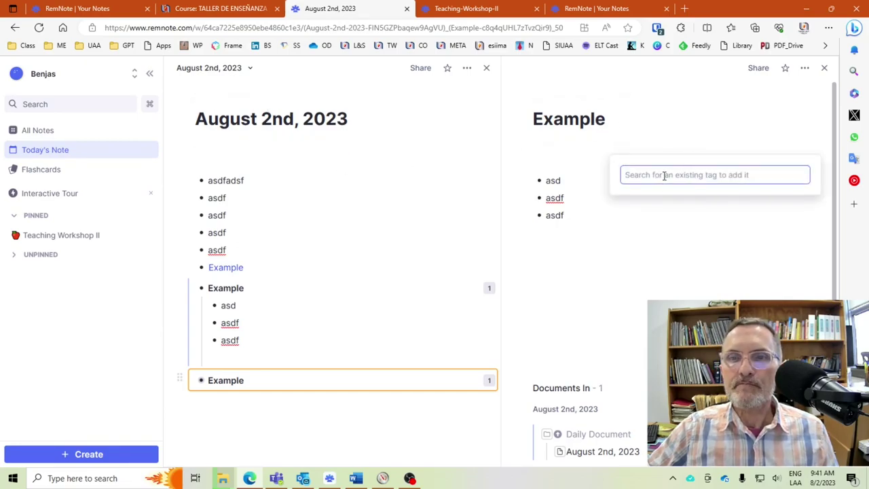
text(#example)
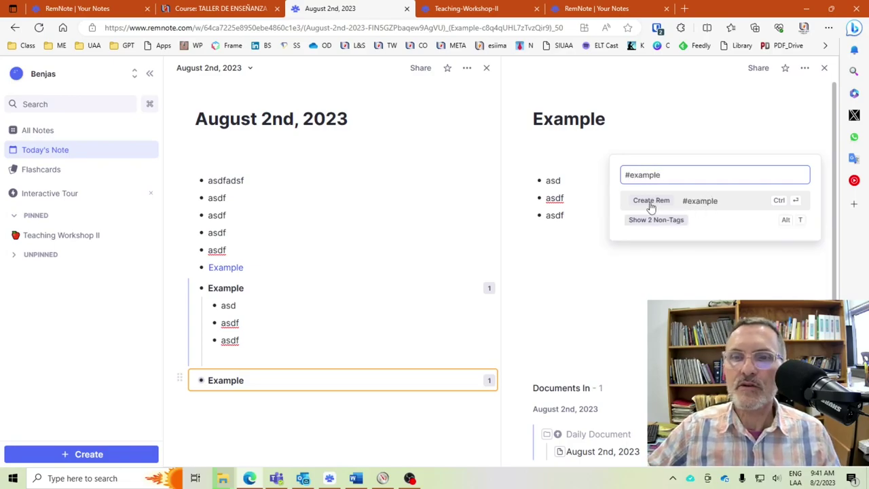
click(651, 201)
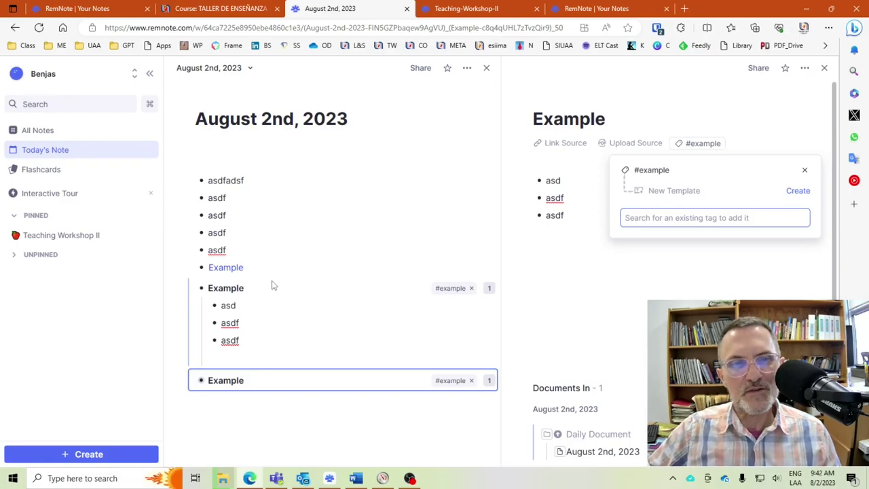
key(Escape)
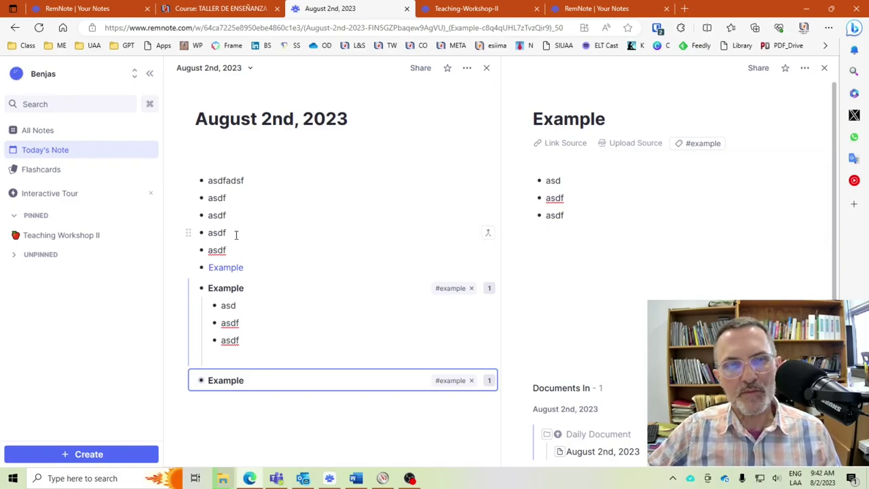
click(241, 234)
key(shift+Up)
key(shift+Up)
key(shift+Up)
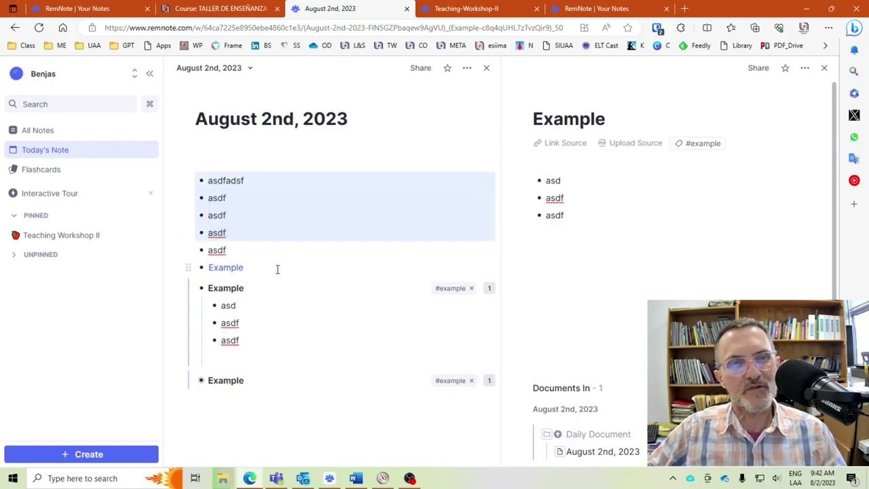
click(299, 231)
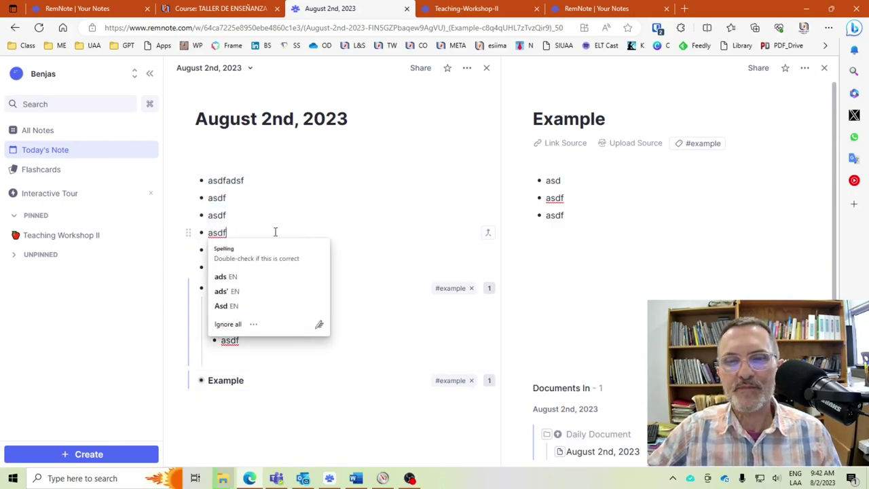
click(270, 417)
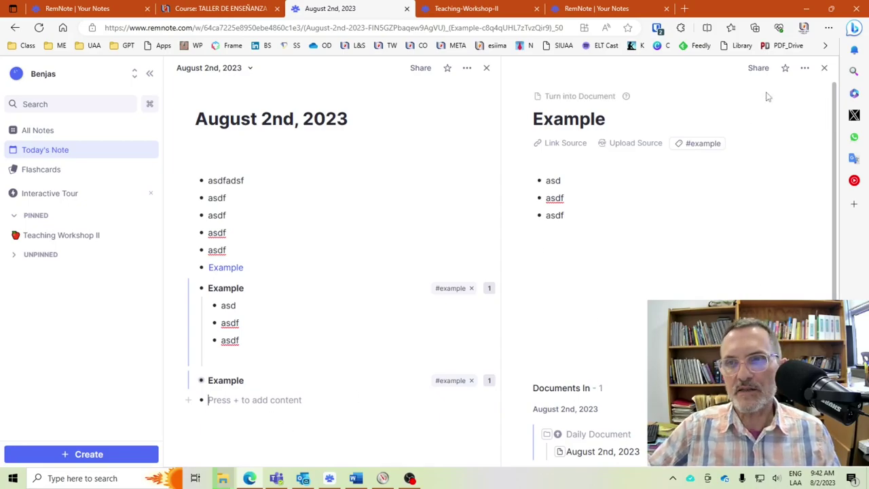
click(311, 246)
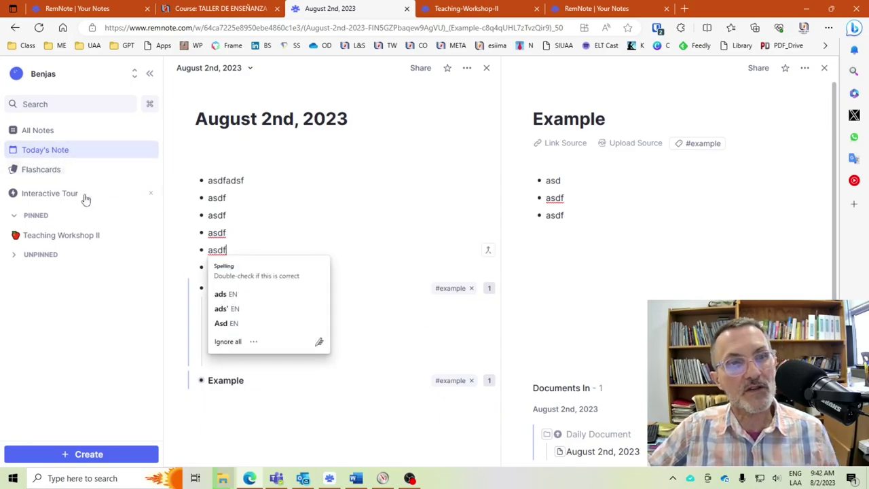
click(312, 217)
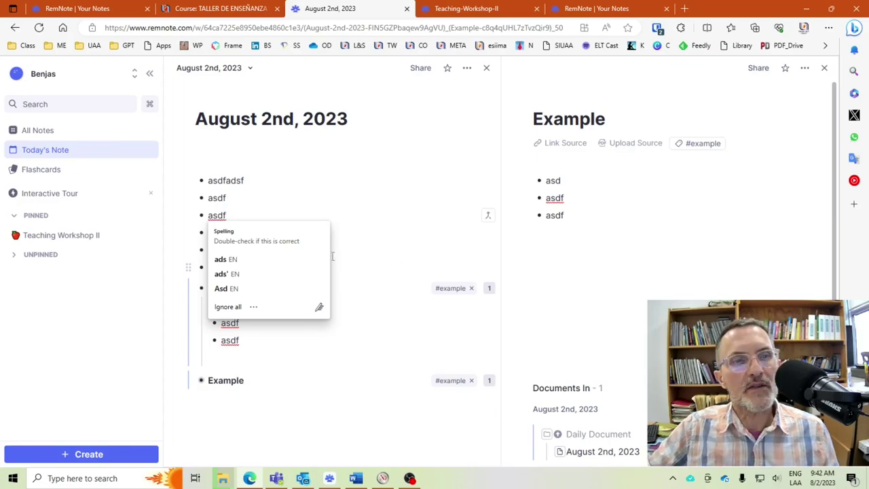
Open the Flashcards overview and look through its study statistics and card list.
click(31, 169)
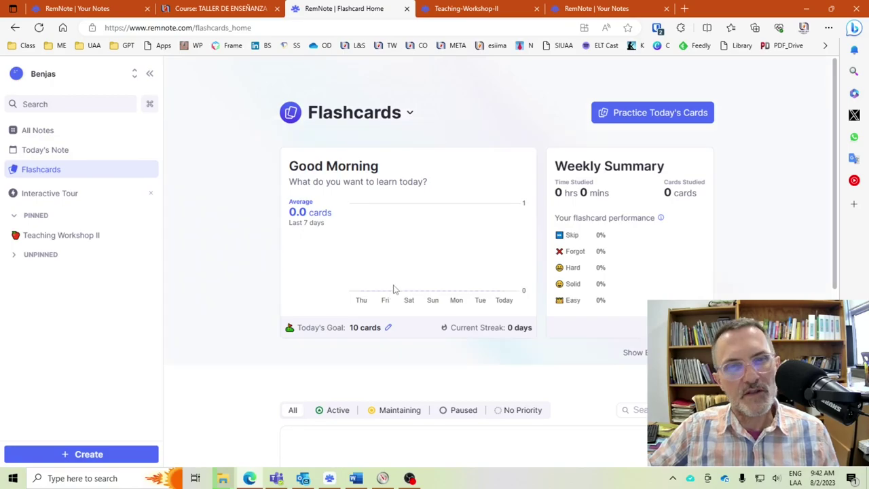
scroll(557, 263, down, 3)
scroll(557, 295, up, 3)
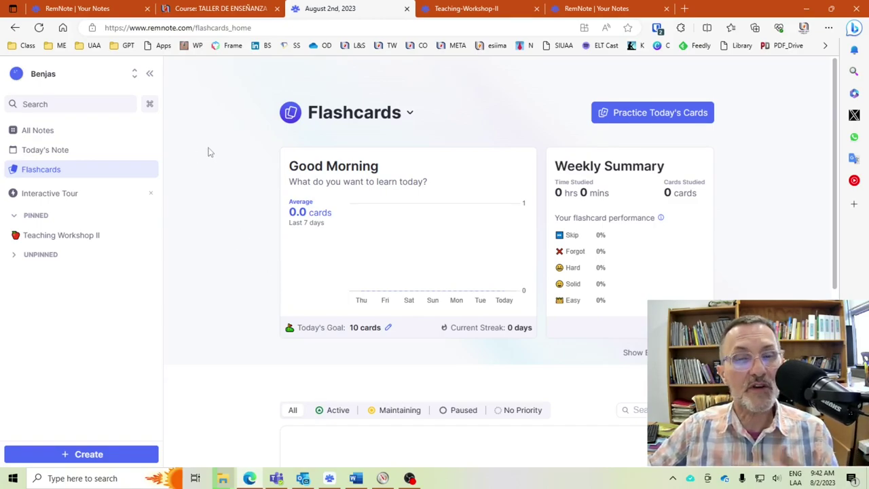
Switch to the TALLER DE ENSEÑANZA II course page and review its Teaching Workshop II Teams and Remnote links.
click(260, 10)
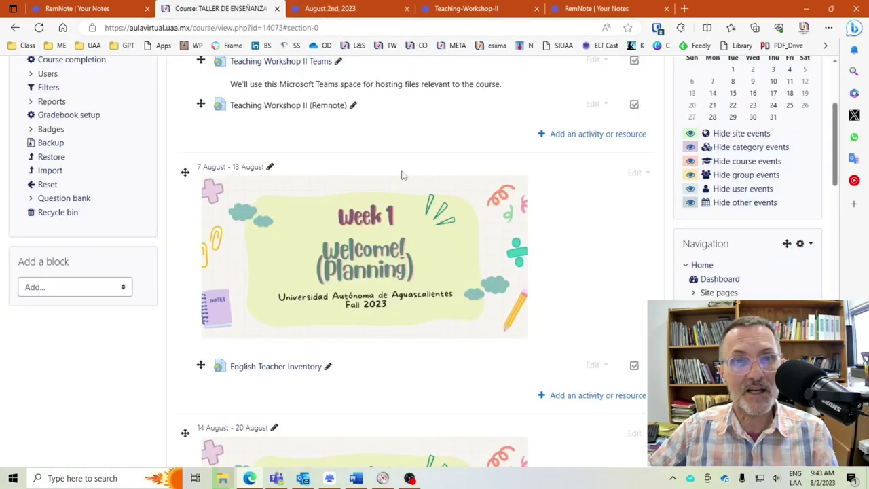
click(337, 11)
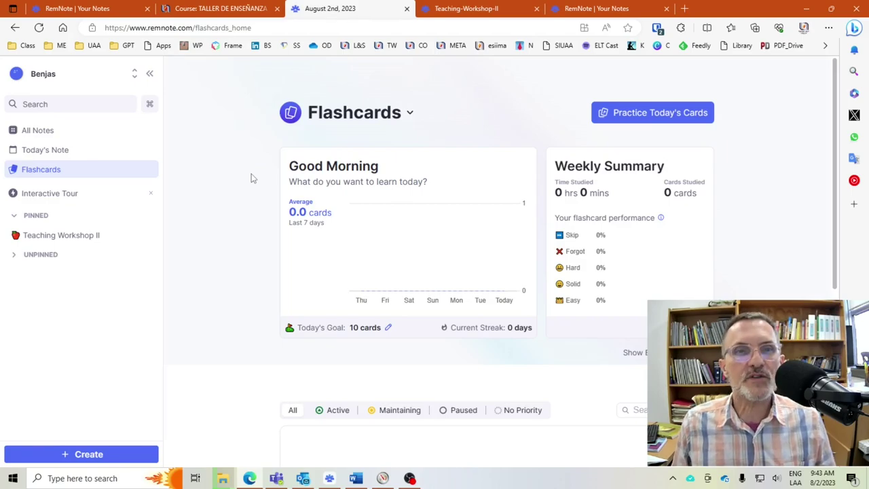
click(217, 8)
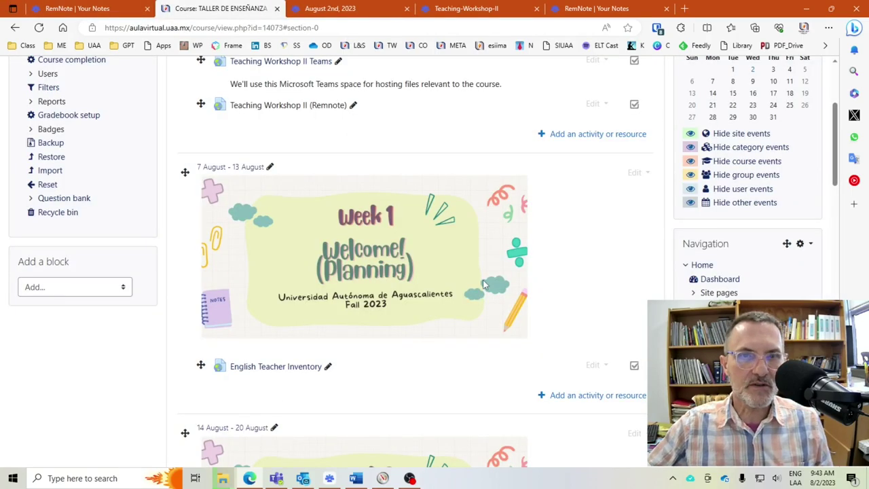
scroll(412, 250, up, 3)
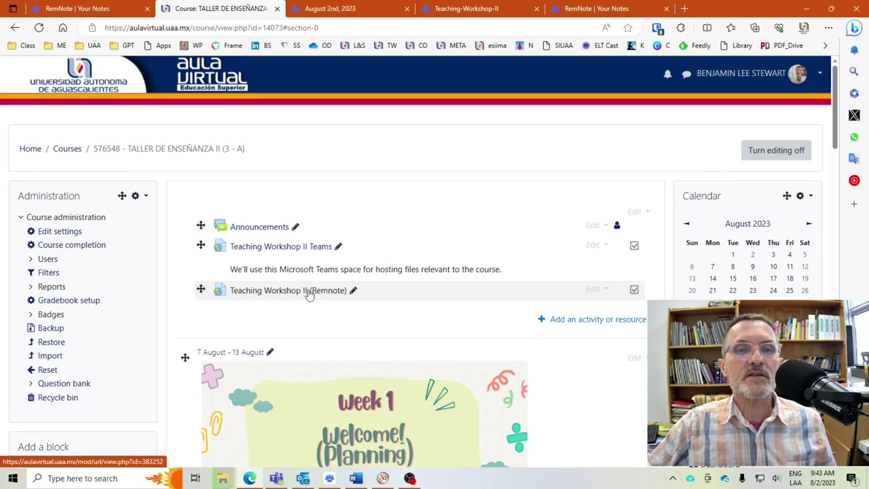
scroll(262, 288, down, 2)
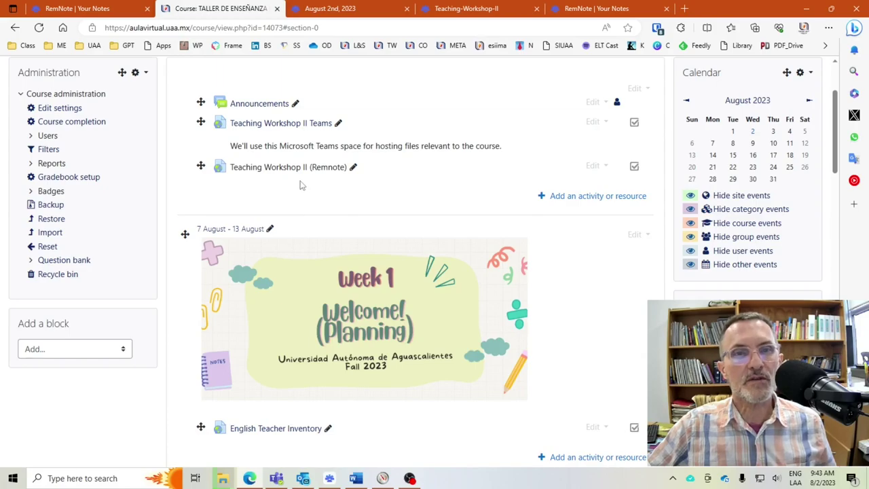
scroll(299, 191, up, 2)
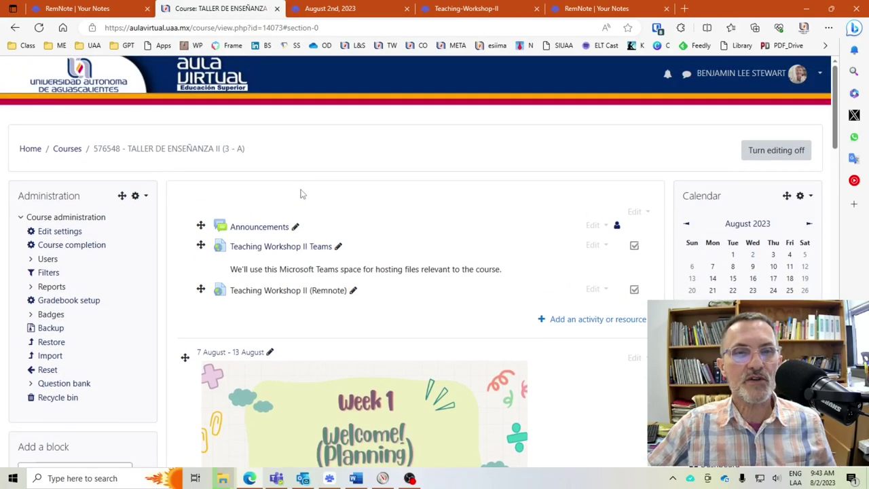